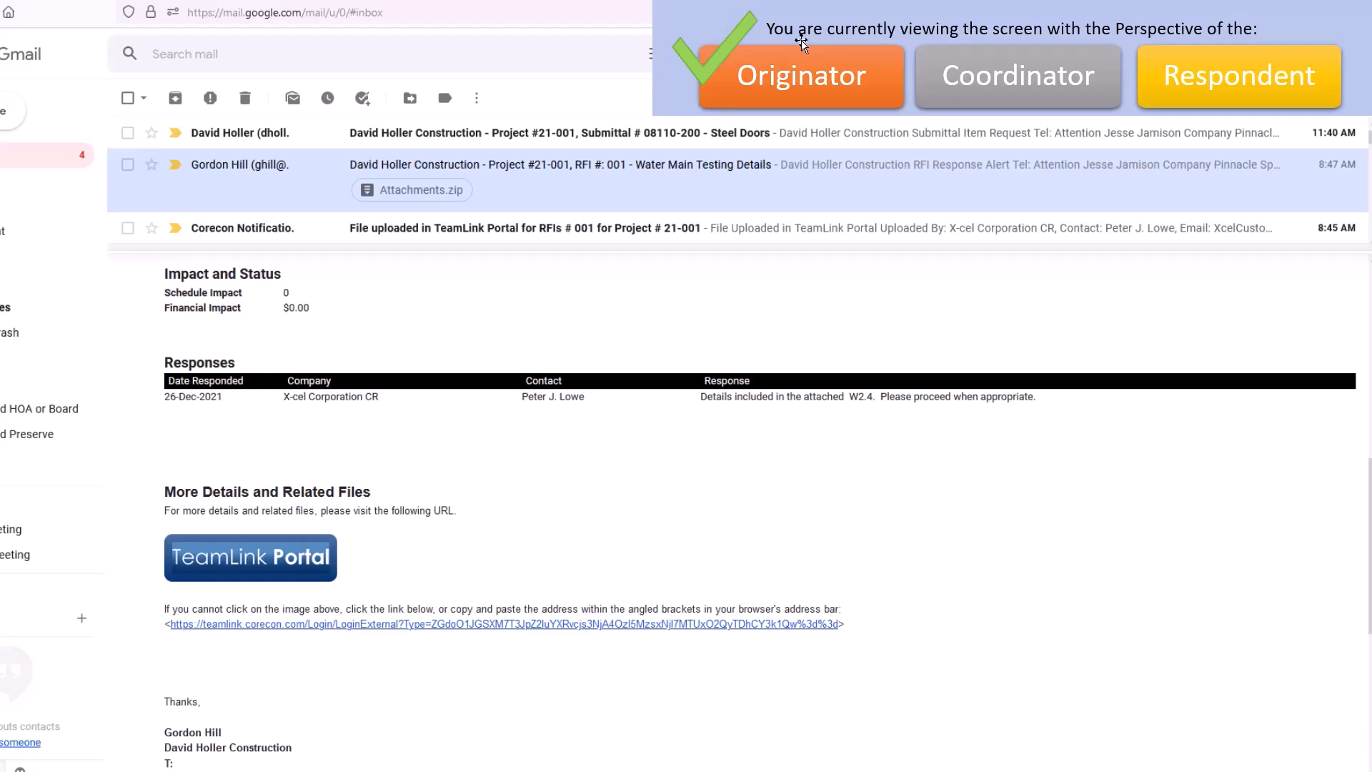
Open the Submittal # 08110-200 Steel Doors request email and follow its TeamLink Portal link to the submittal details.
click(835, 137)
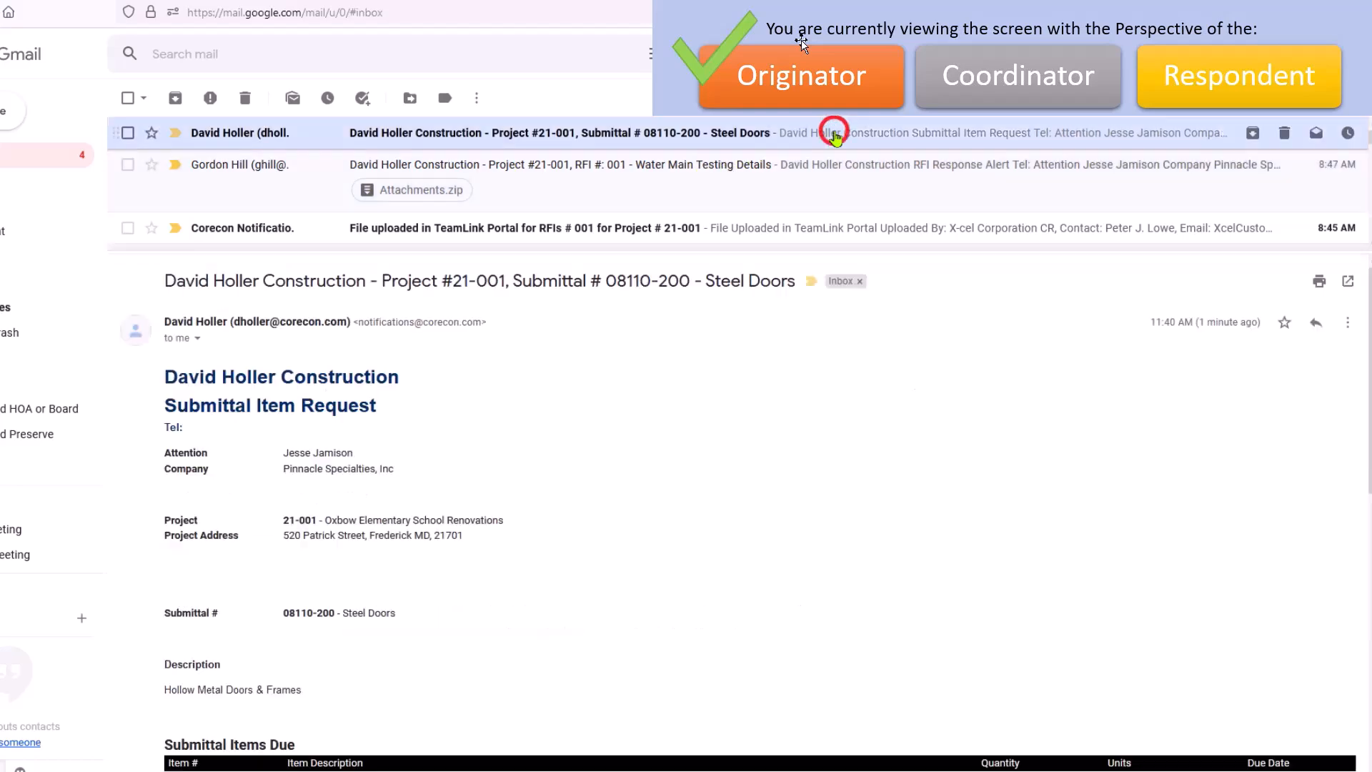
scroll(686, 509, down, 3)
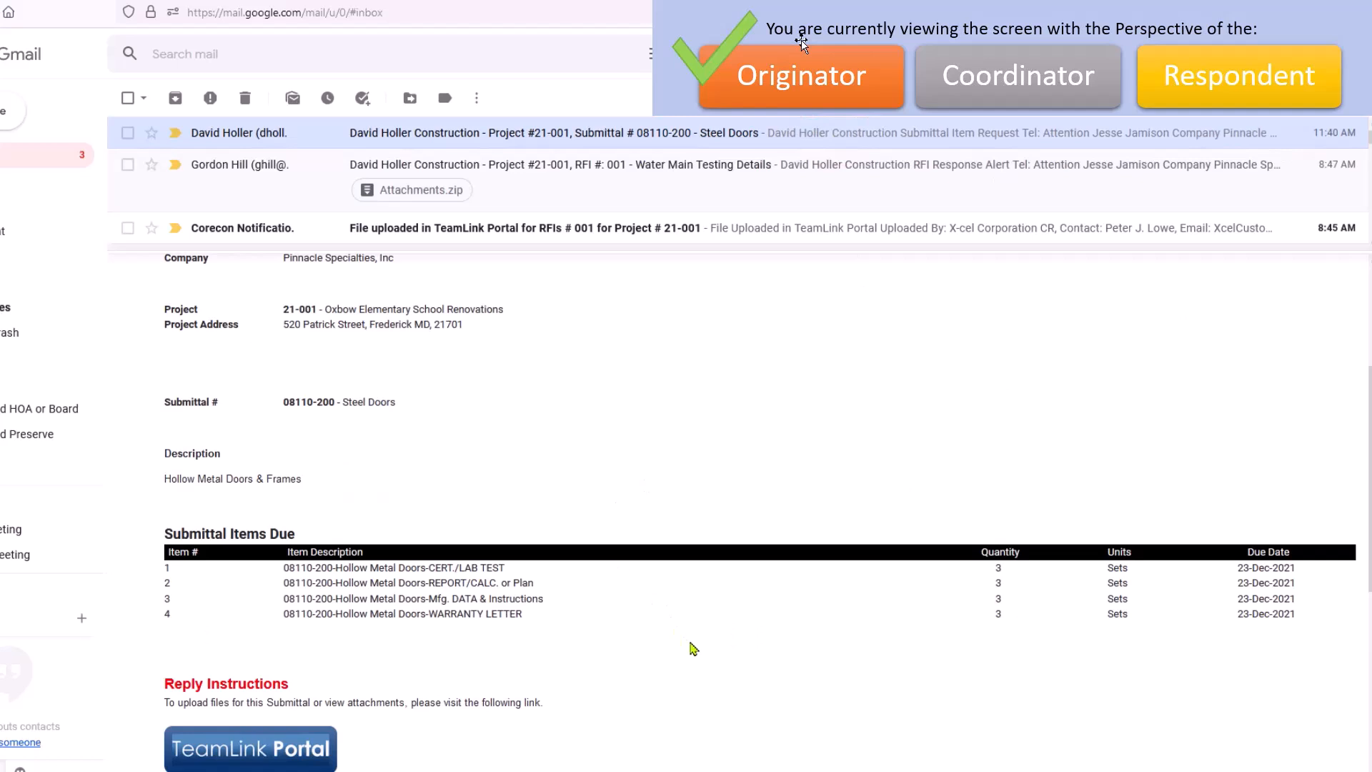
scroll(693, 648, down, 4)
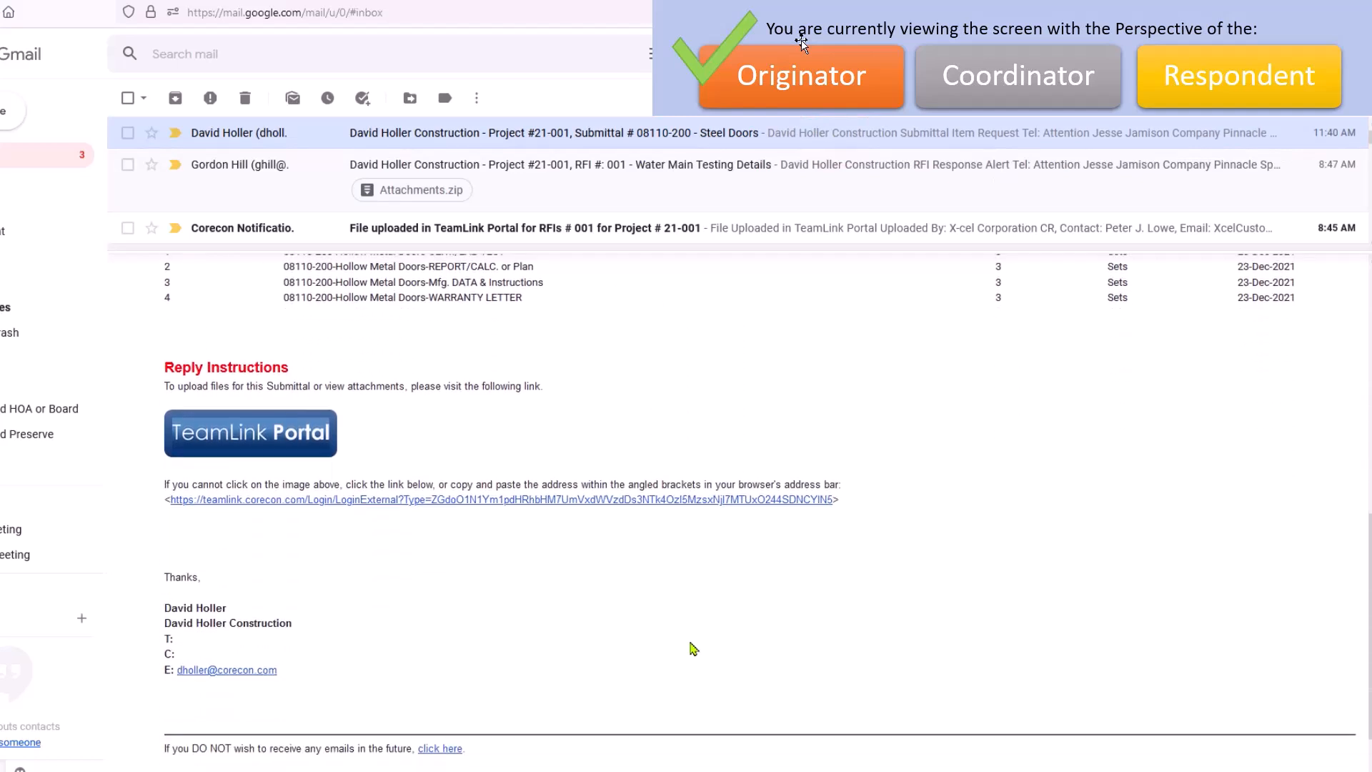
scroll(694, 648, down, 1)
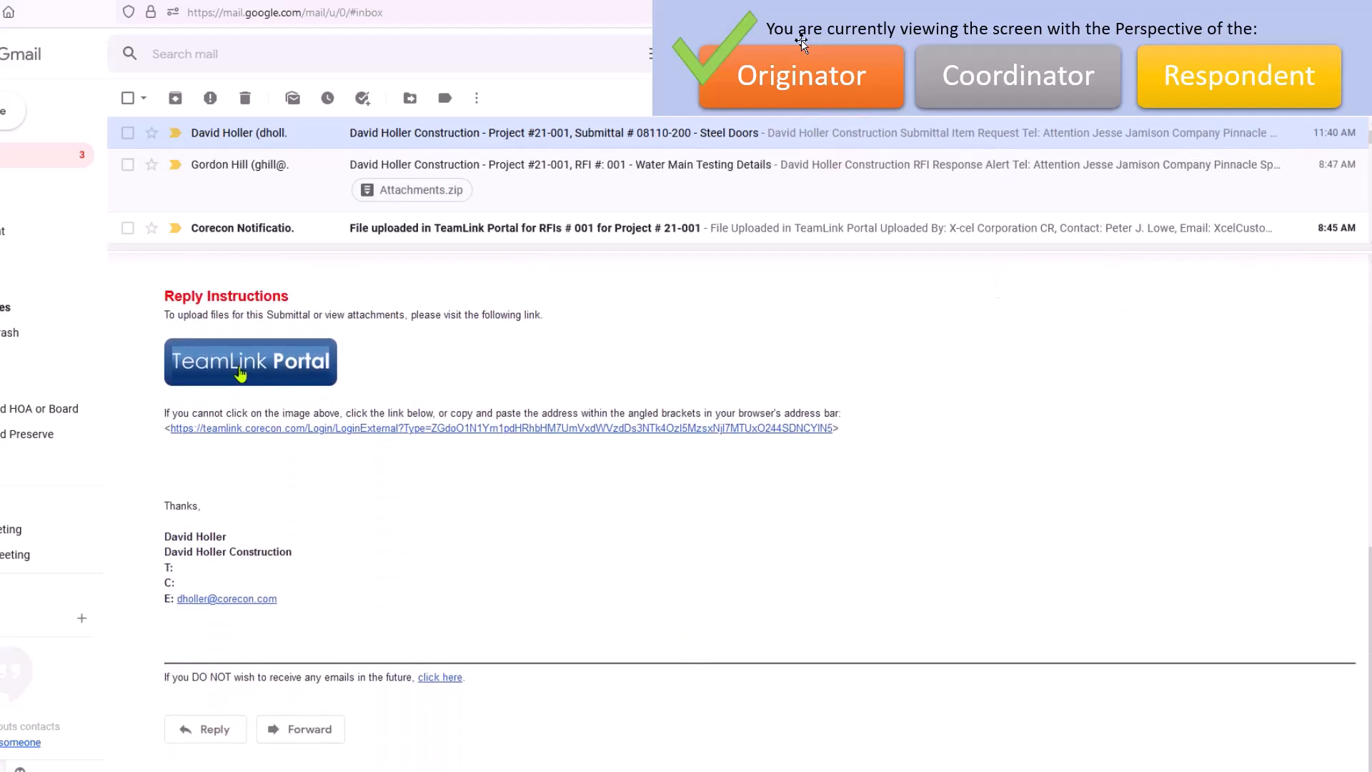
click(224, 373)
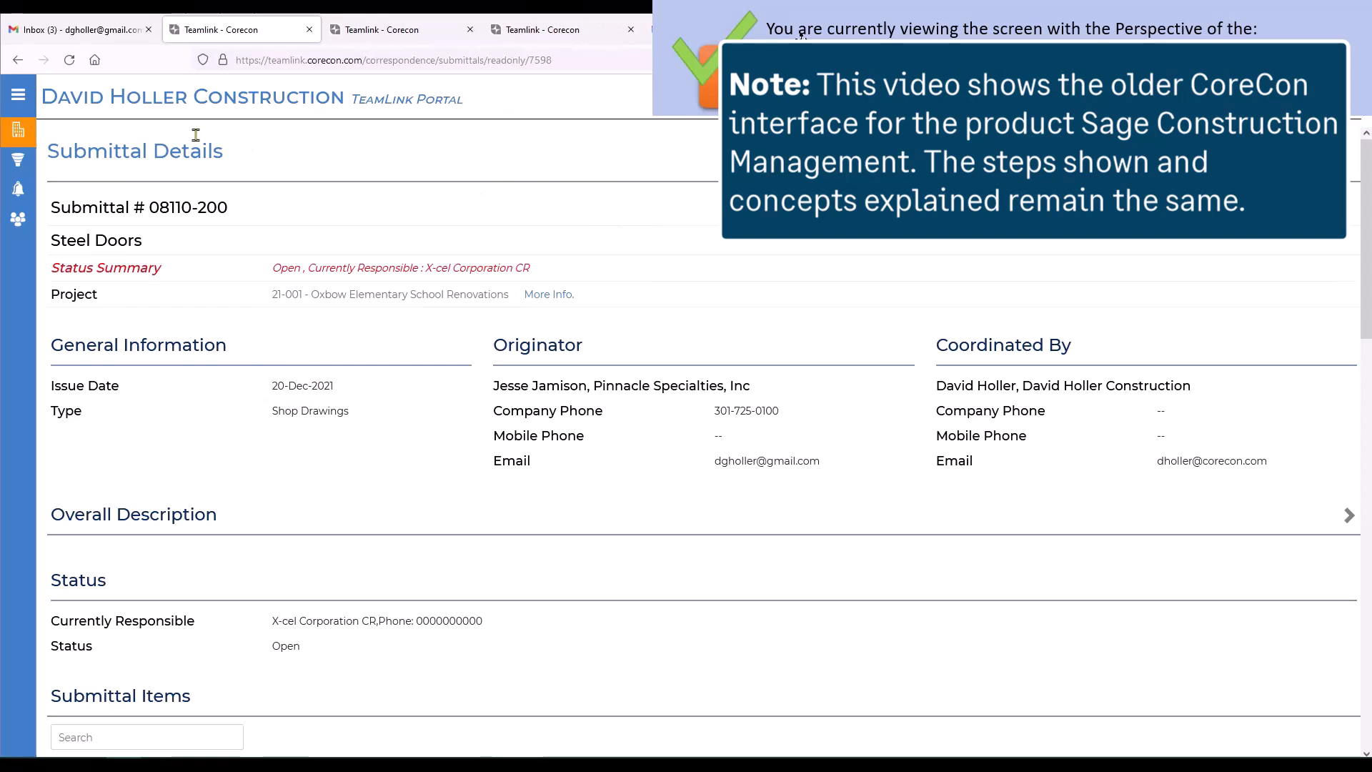
Add the four Hollow_Metal_Door_Submittal PDFs (main, Tolerances-Clearances, Technical_Summary and Steel_Tables) to the submittal's related files.
mouse_move(22, 135)
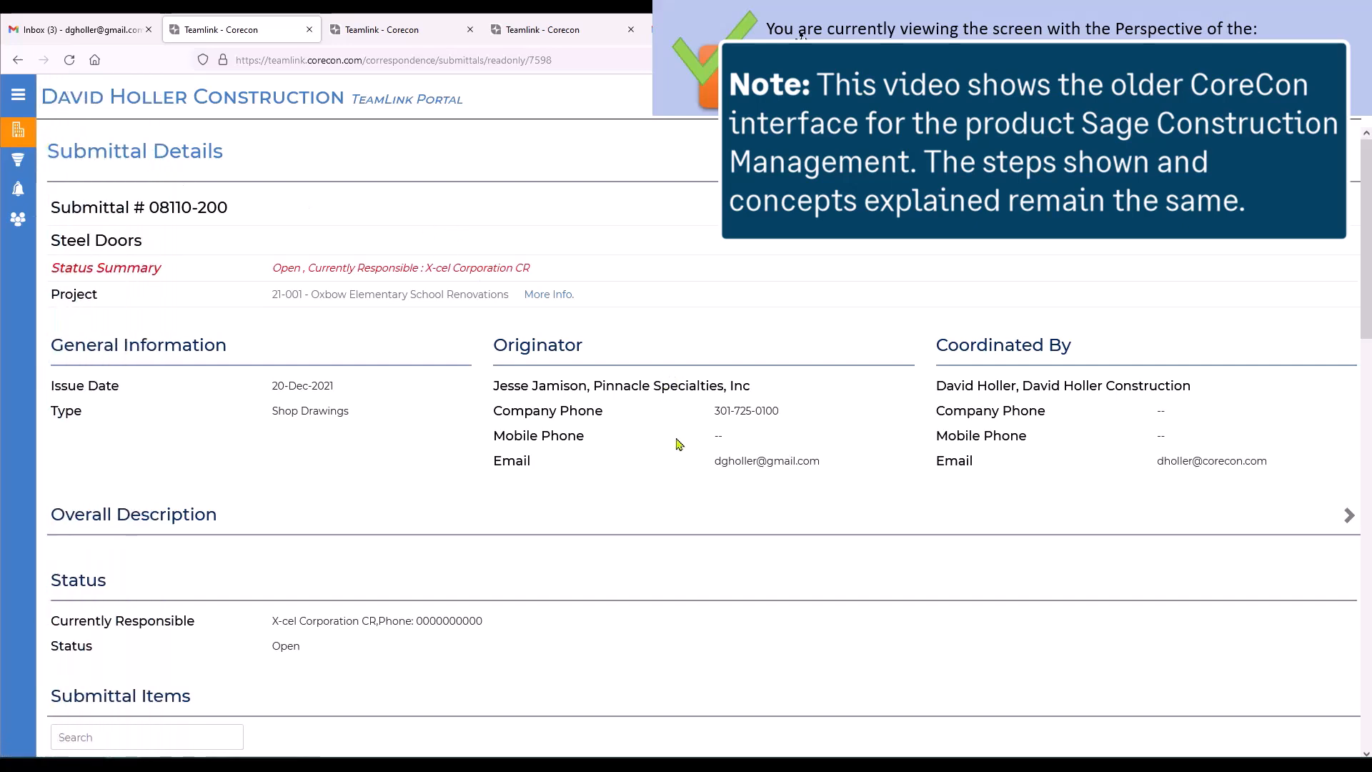
scroll(677, 443, down, 6)
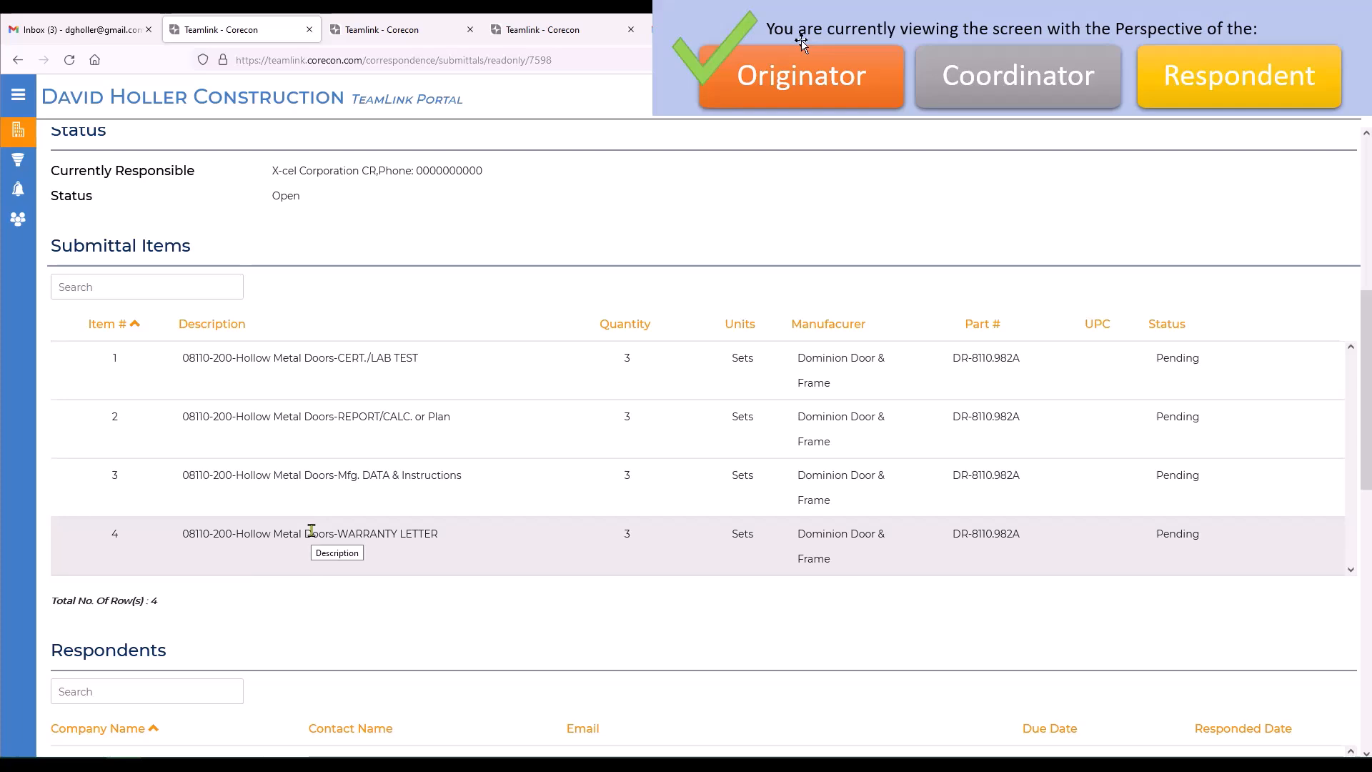
scroll(511, 453, down, 4)
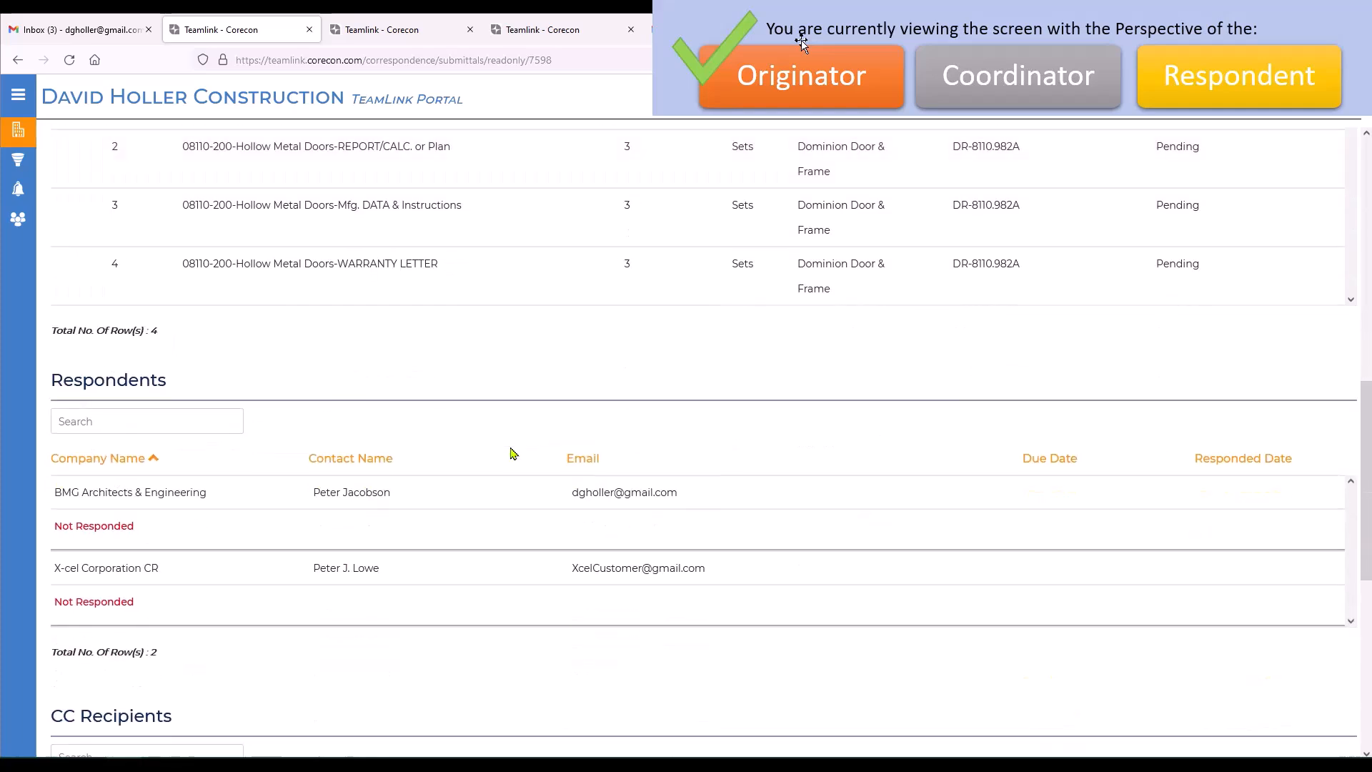
scroll(512, 453, down, 1)
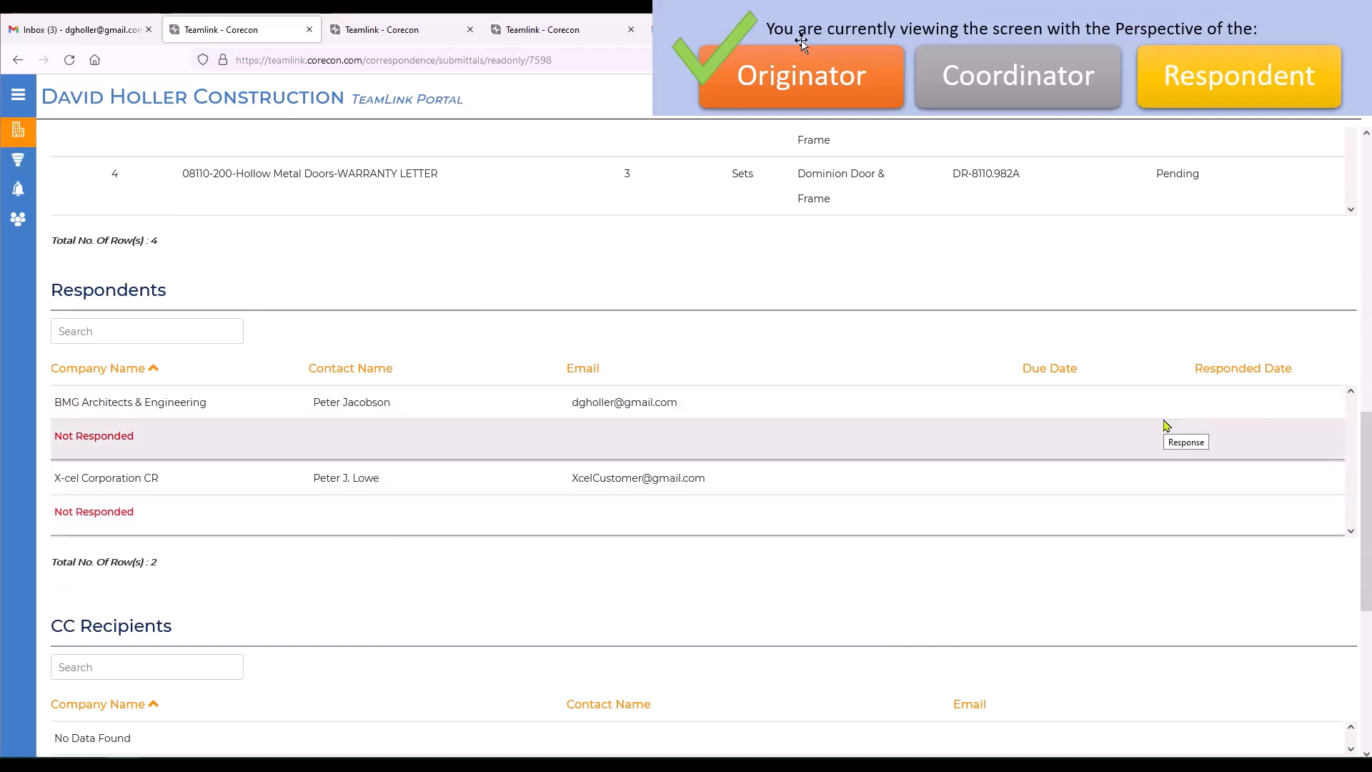
scroll(922, 515, down, 5)
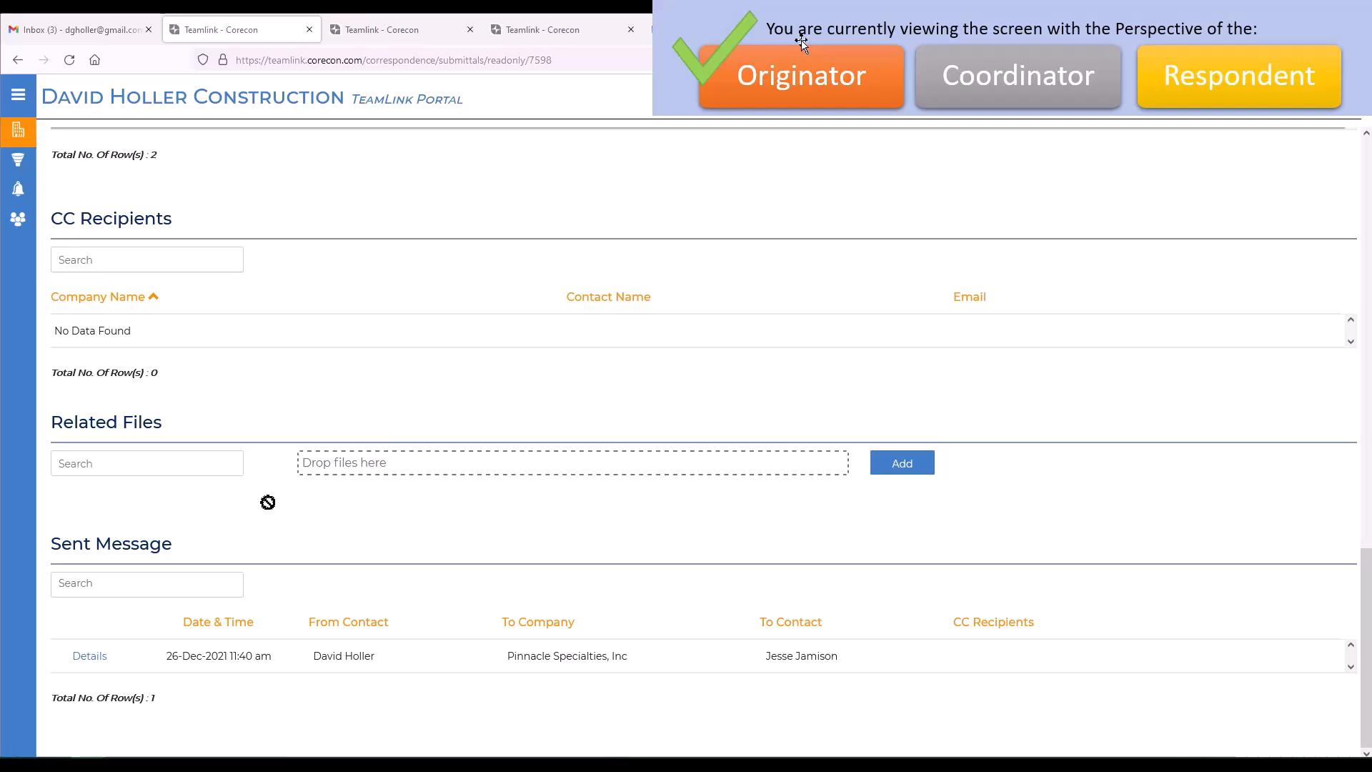
drag(268, 502, 472, 472)
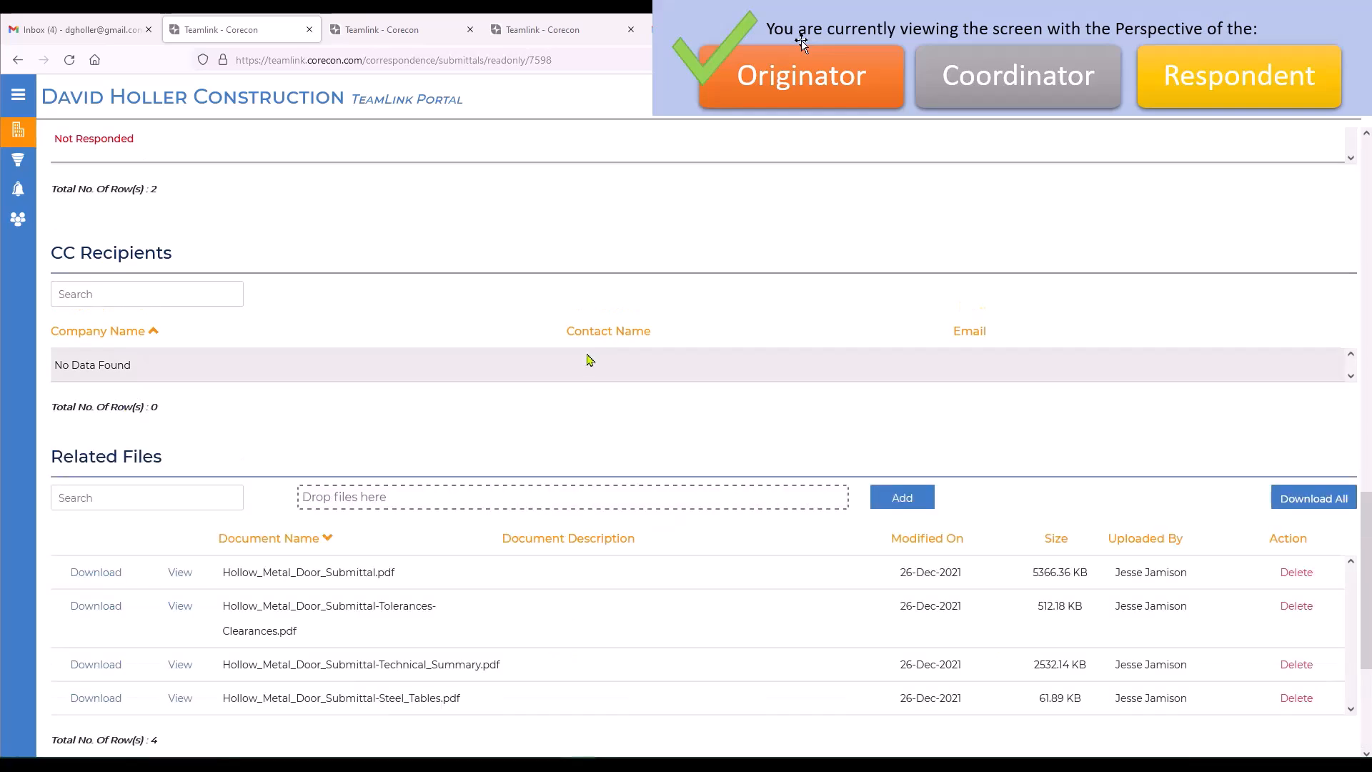
scroll(598, 361, down, 4)
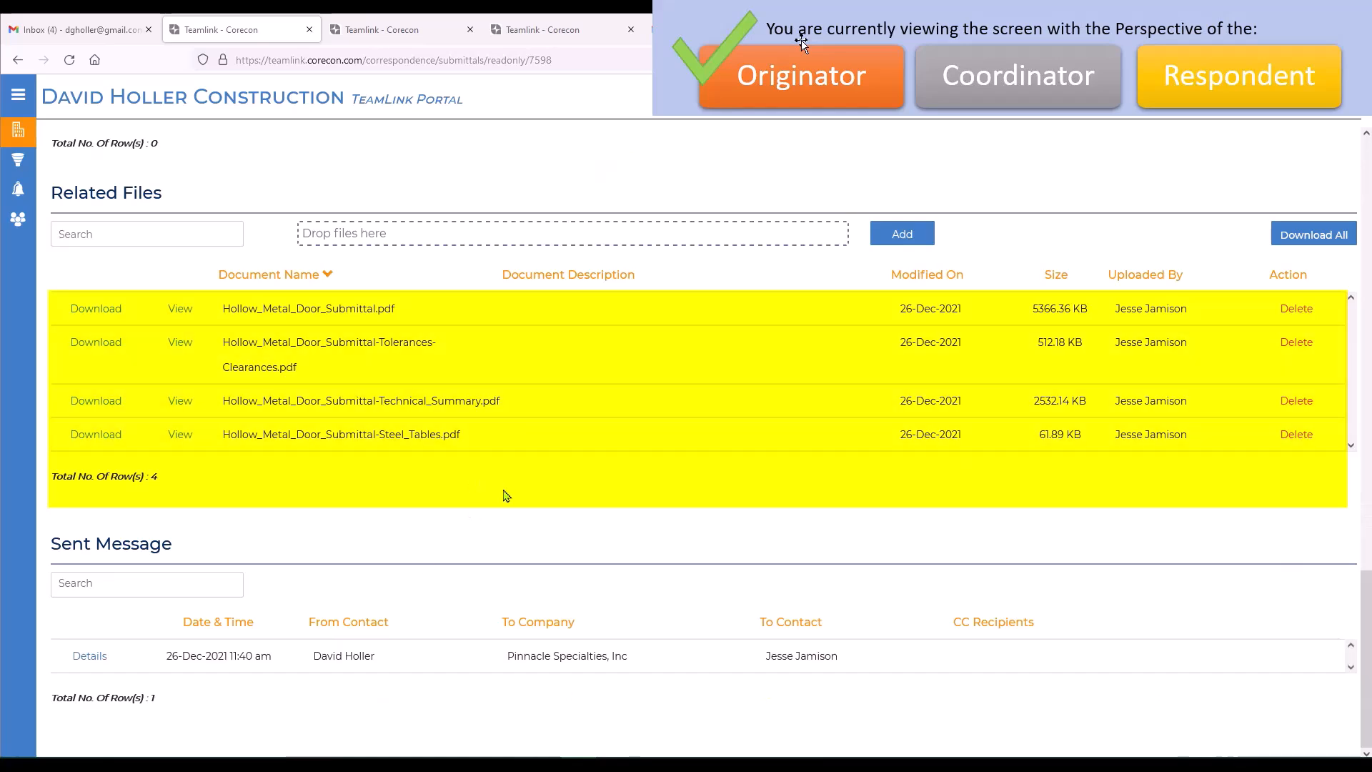
Open project 21-001 Oxbow Elementary School Renovations from the active project list and go to its submittals.
scroll(509, 496, up, 4)
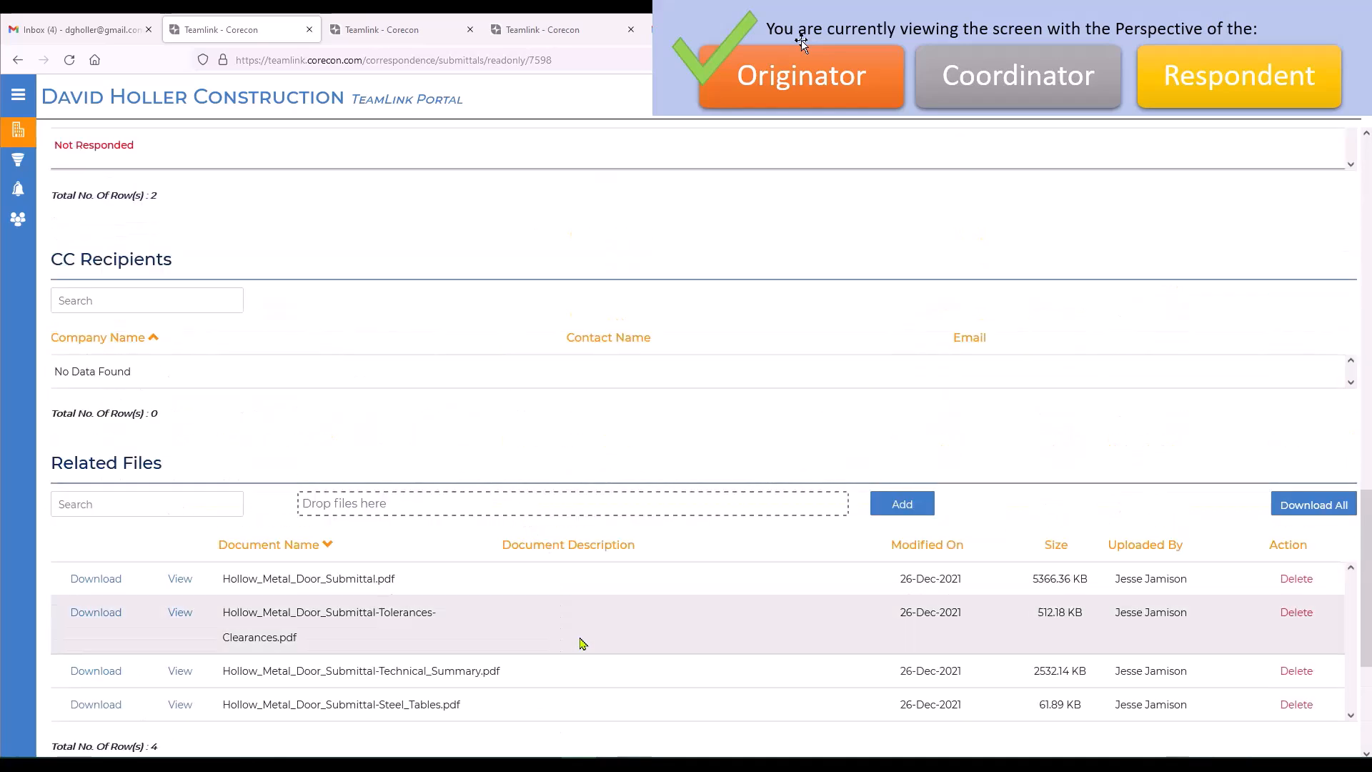
scroll(621, 647, up, 12)
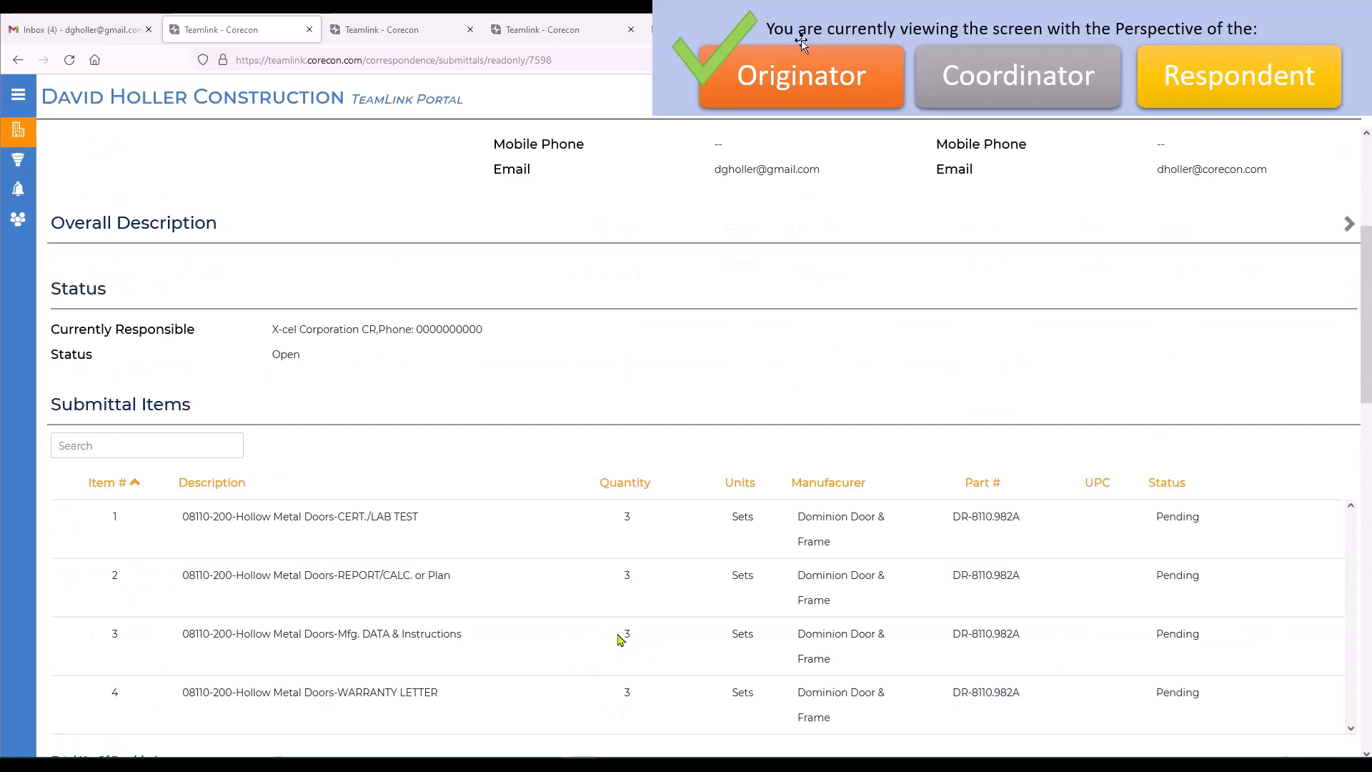
scroll(620, 638, up, 4)
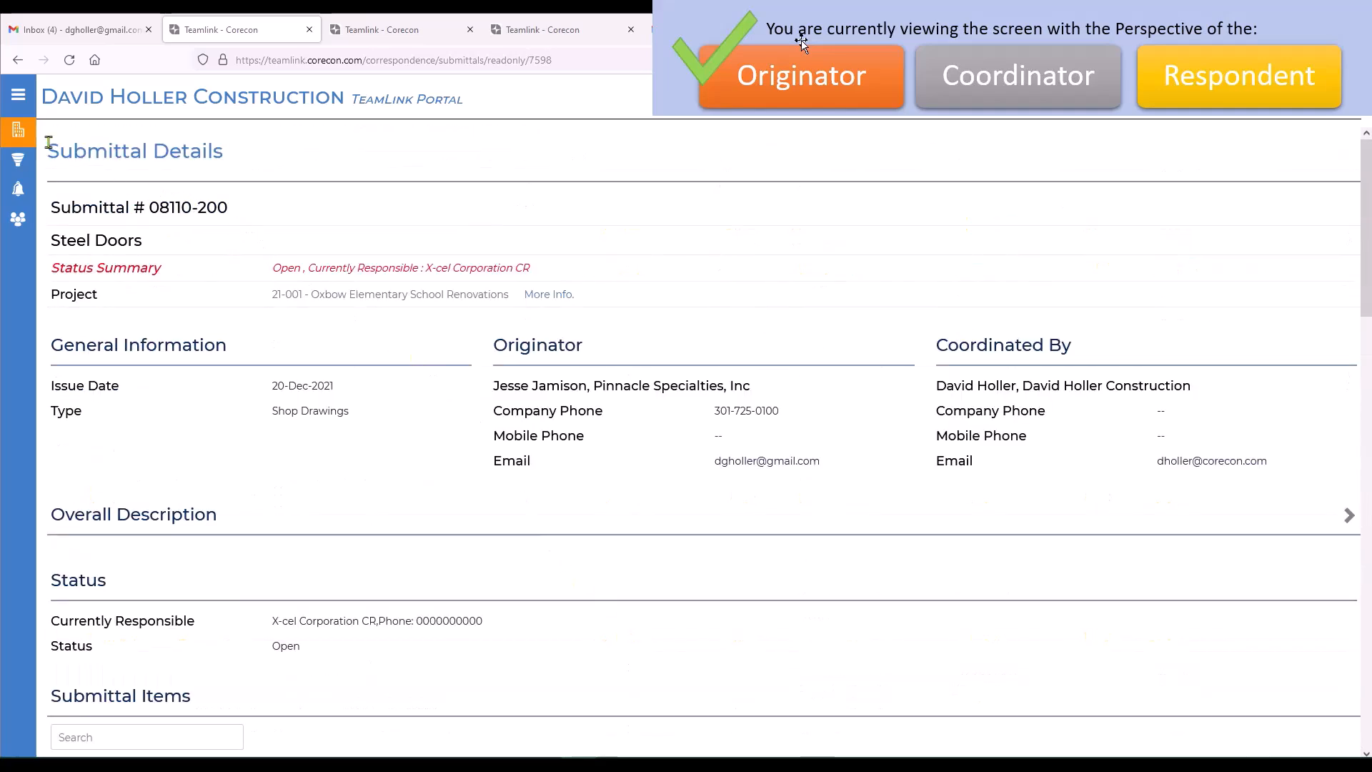
mouse_move(21, 134)
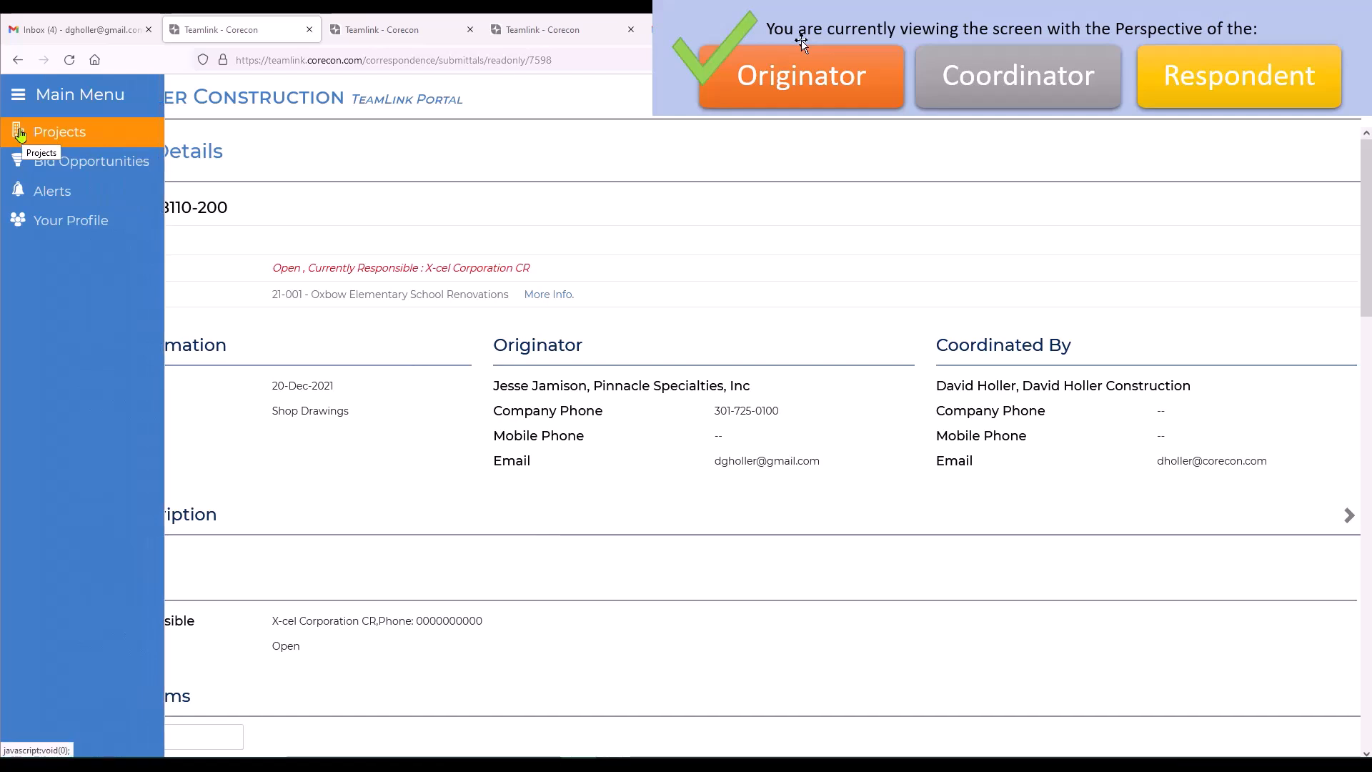
click(20, 133)
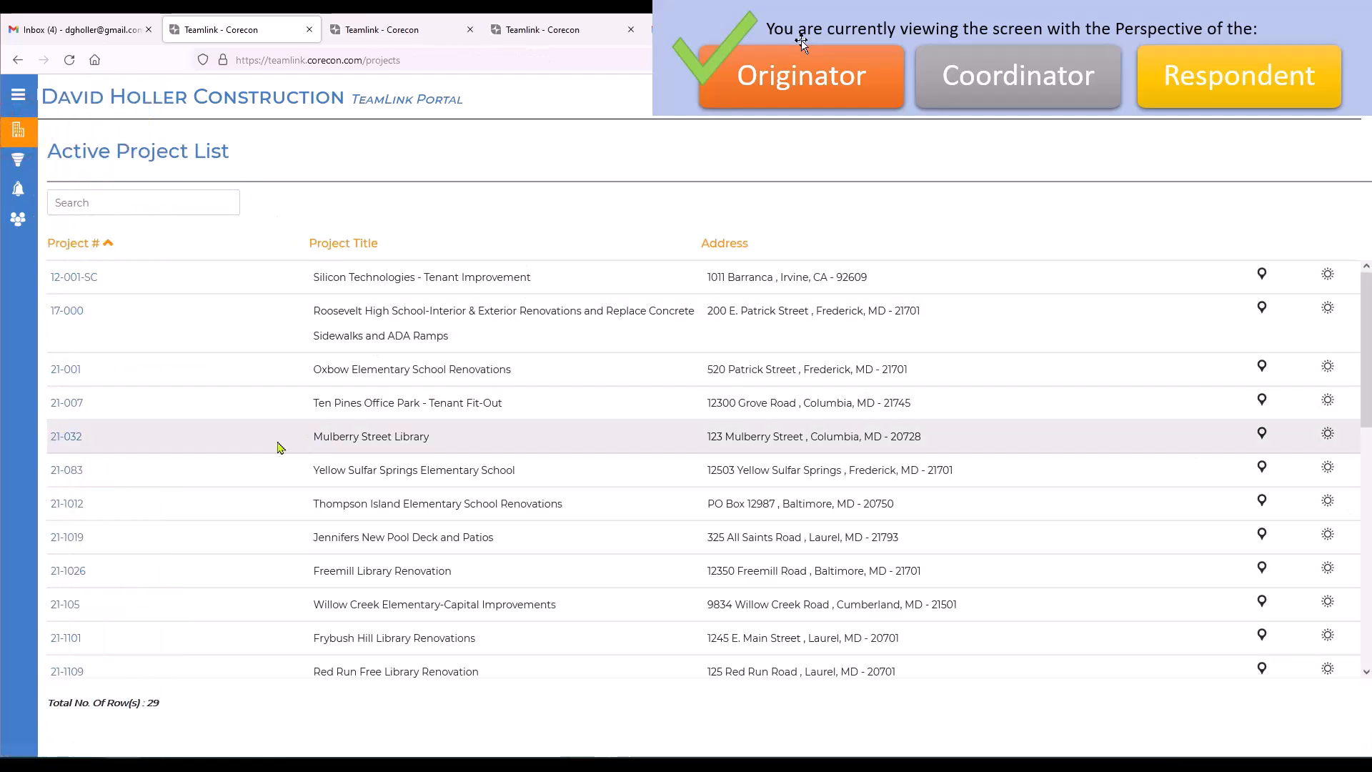
click(68, 370)
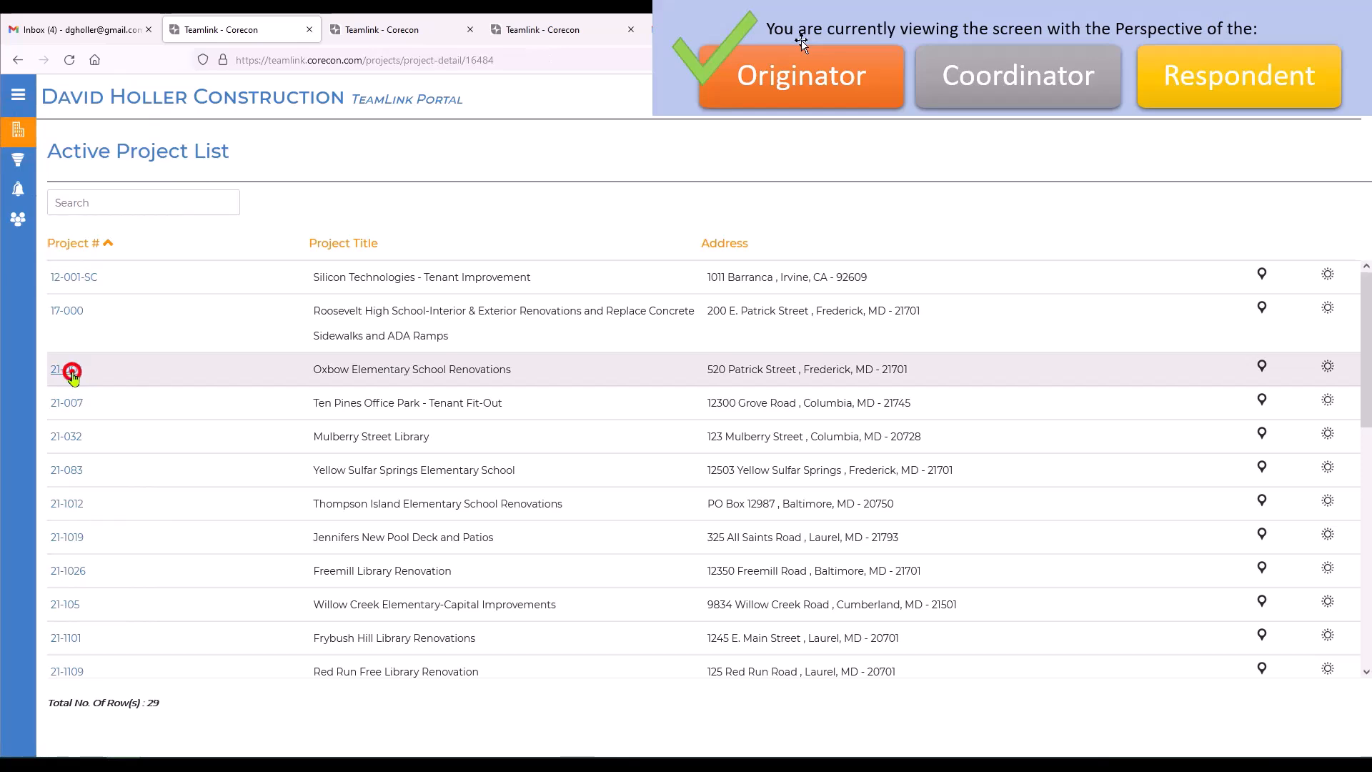
scroll(769, 529, down, 3)
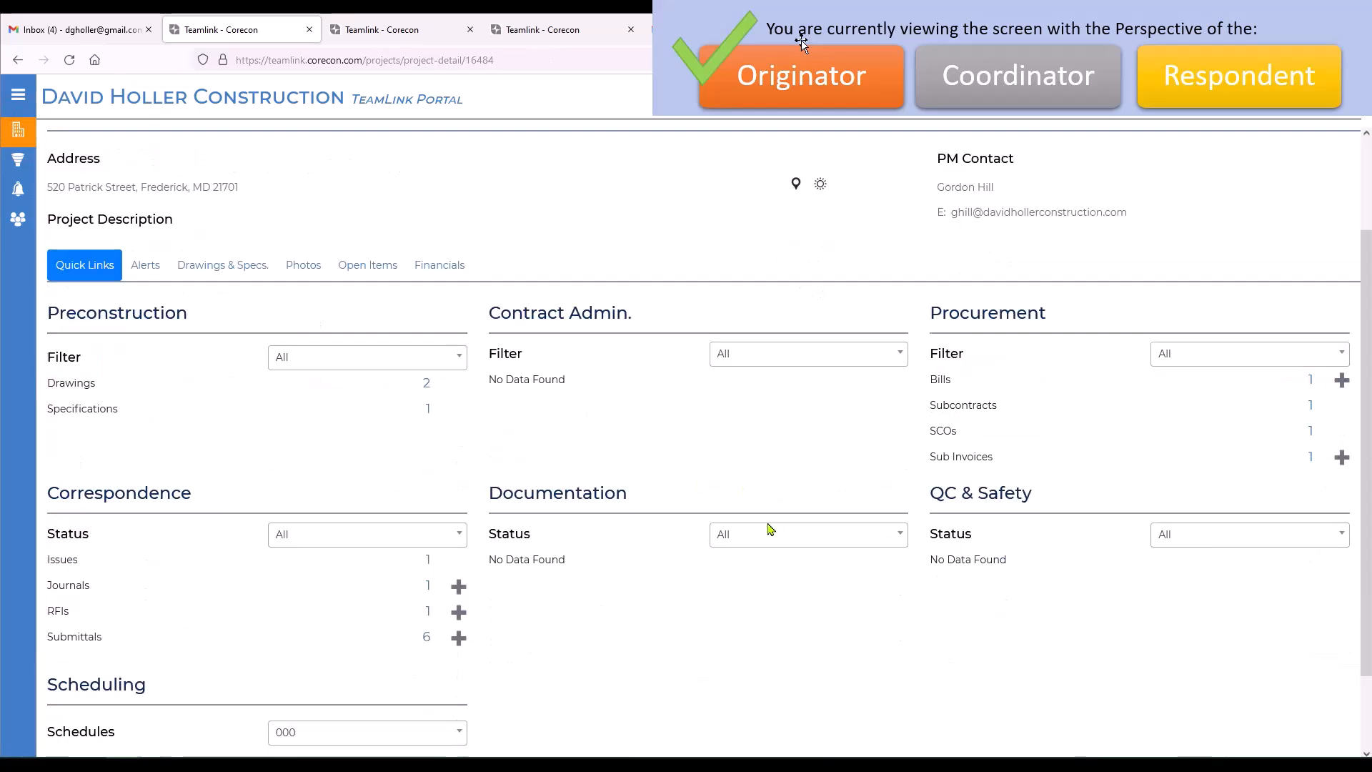
click(426, 579)
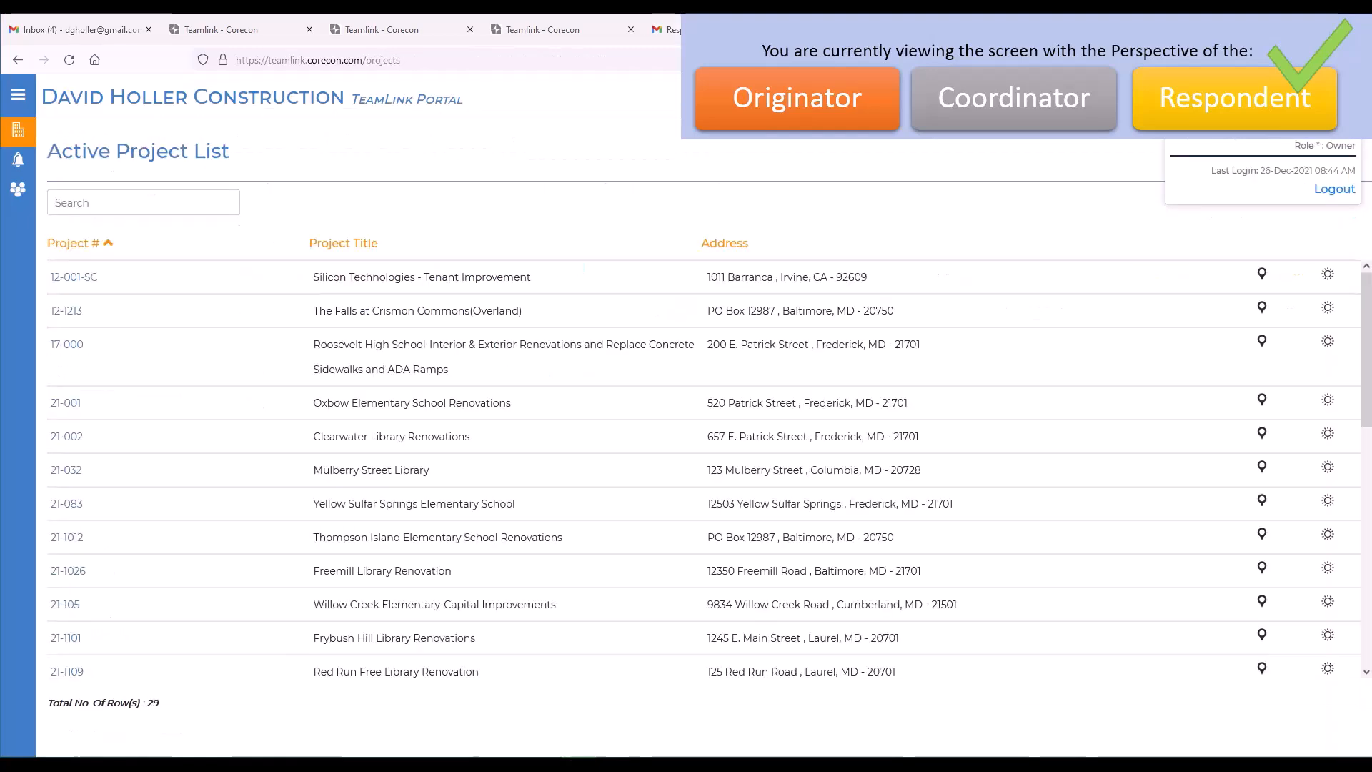
In project 21-001, open submittal 08110-200 Steel Doors and review its items, respondents and related files.
click(62, 407)
scroll(447, 346, down, 3)
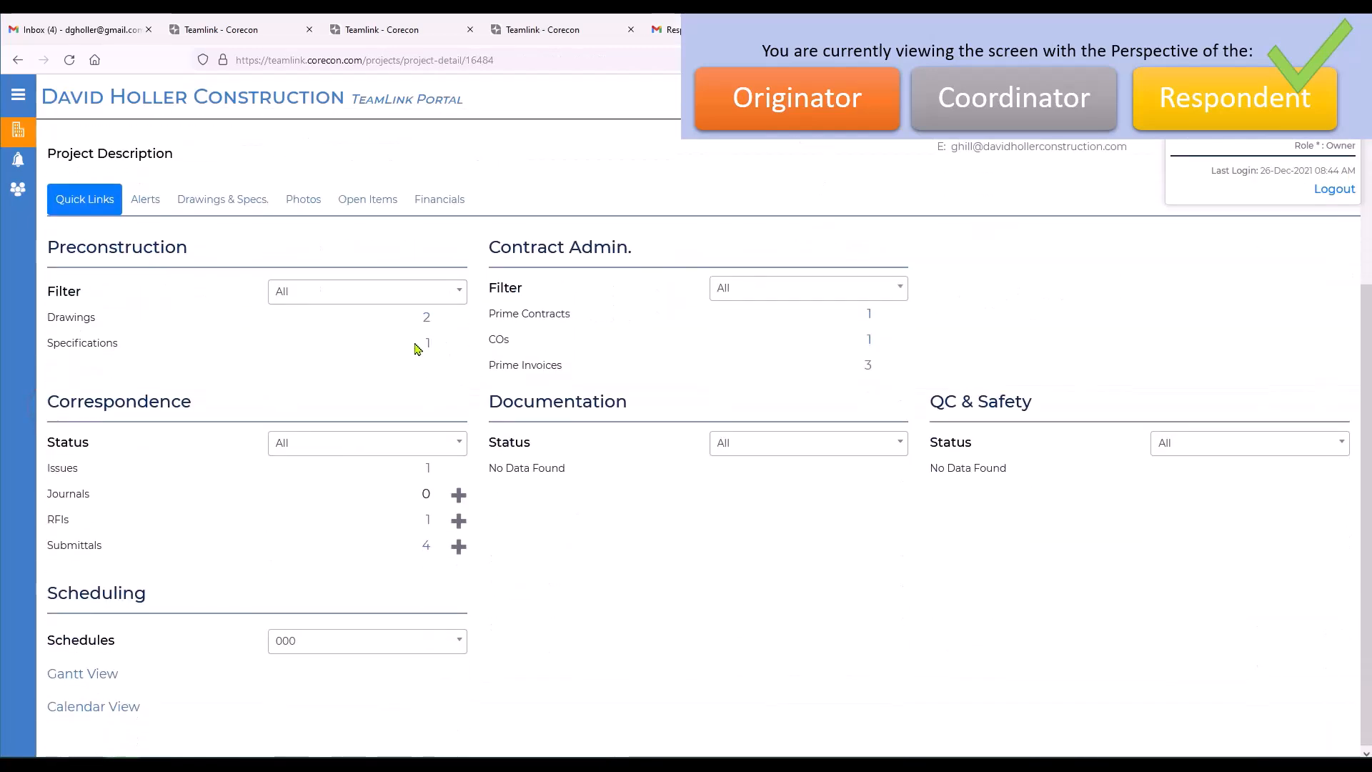
click(425, 547)
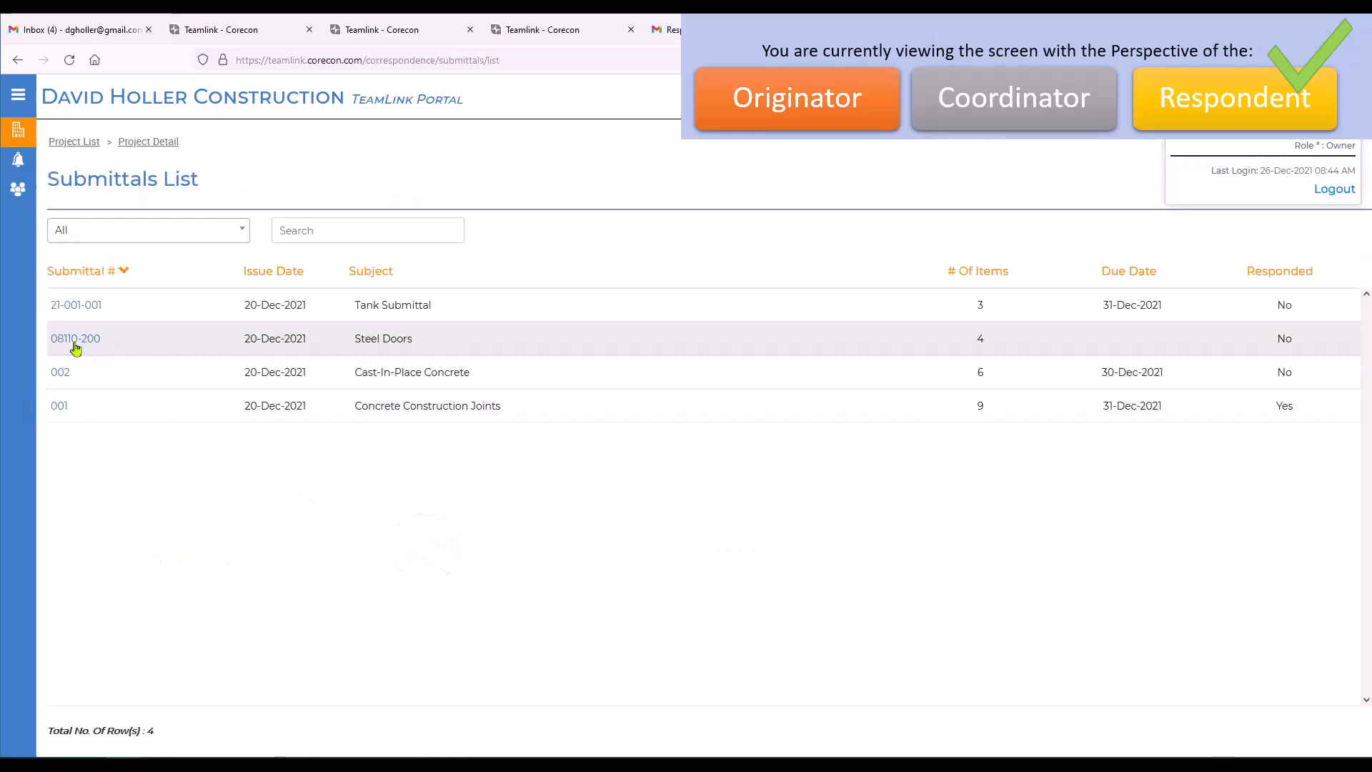
click(65, 341)
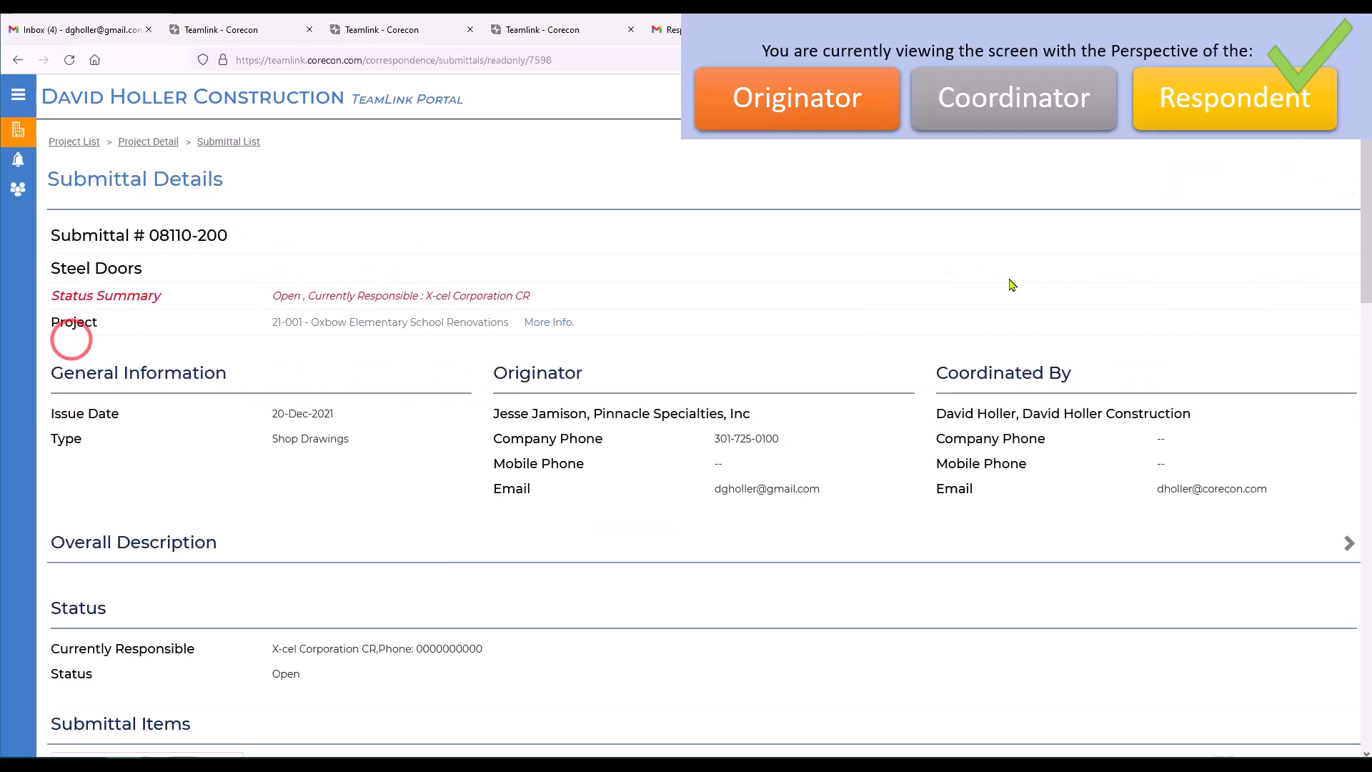
scroll(886, 286, down, 5)
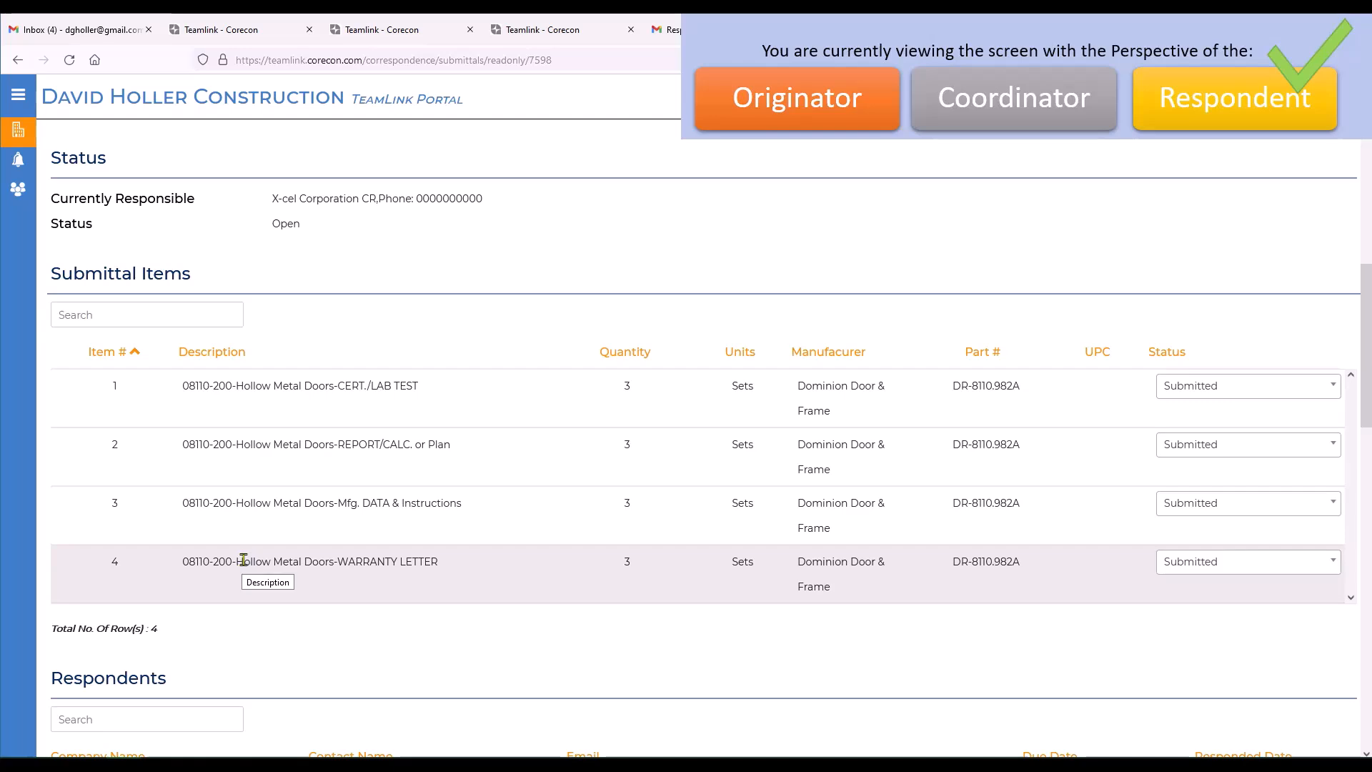
scroll(244, 559, down, 10)
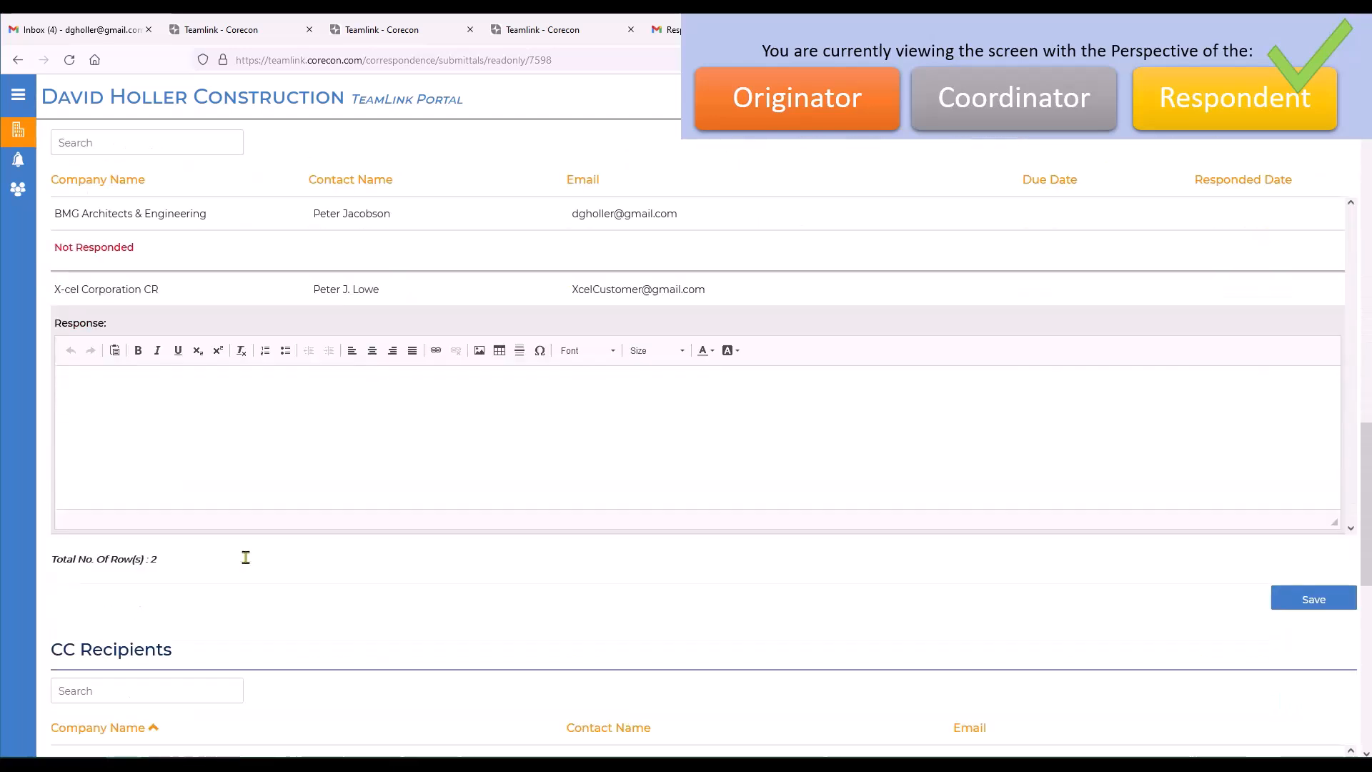
scroll(245, 564, down, 6)
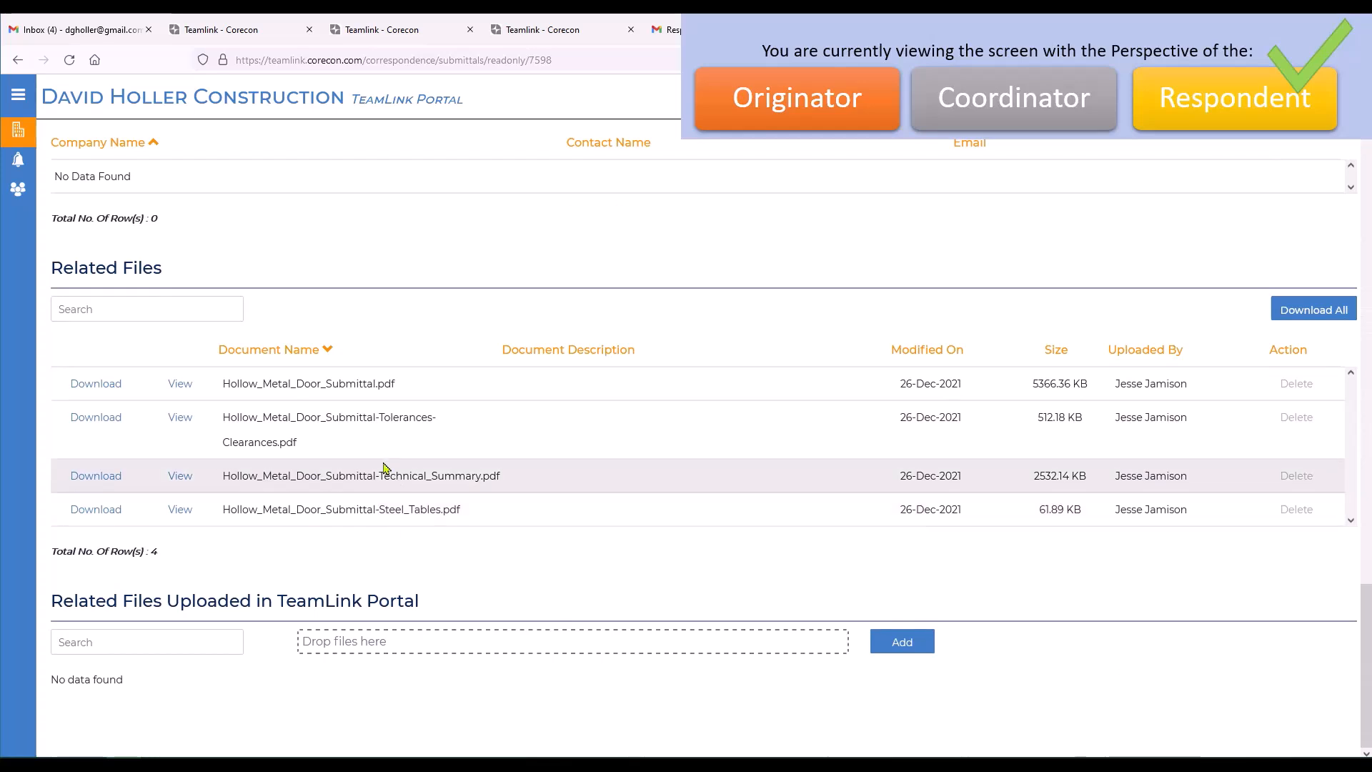
scroll(392, 507, up, 6)
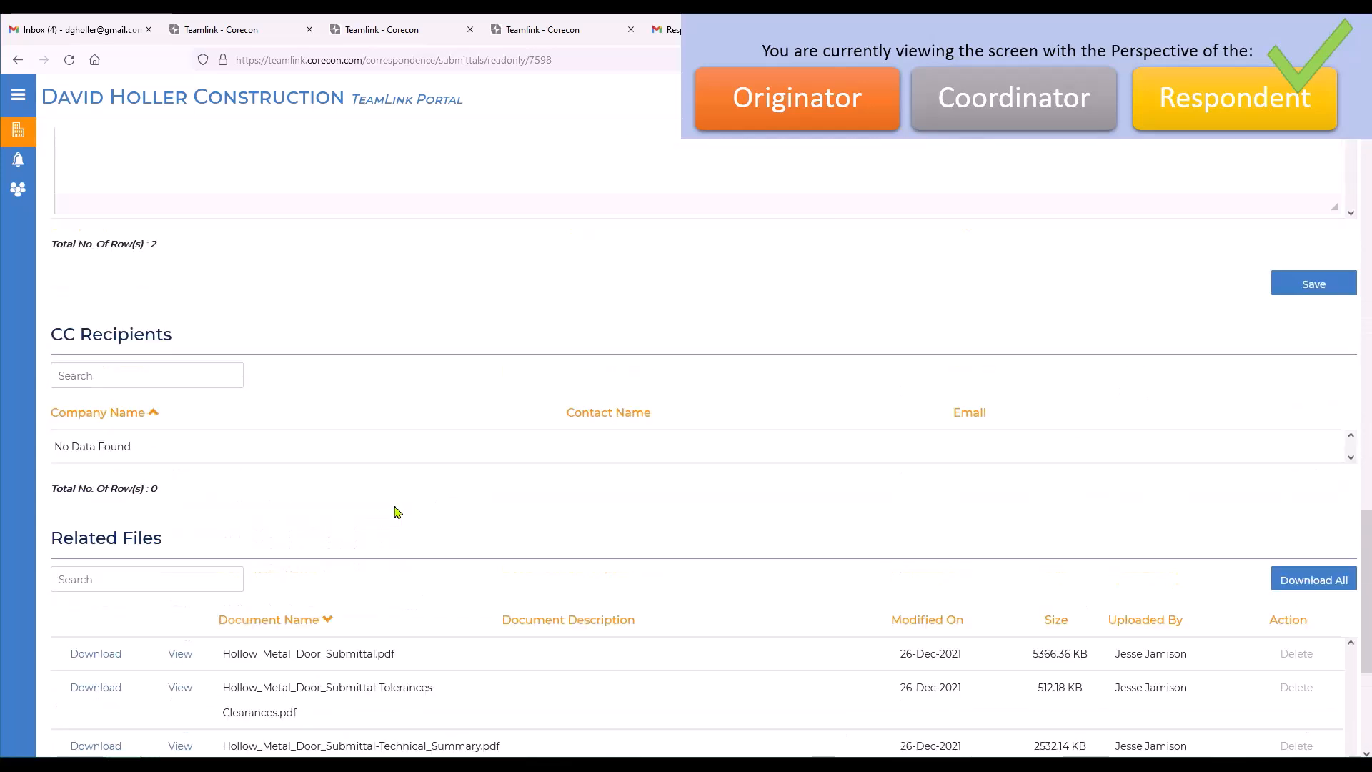
scroll(397, 512, up, 8)
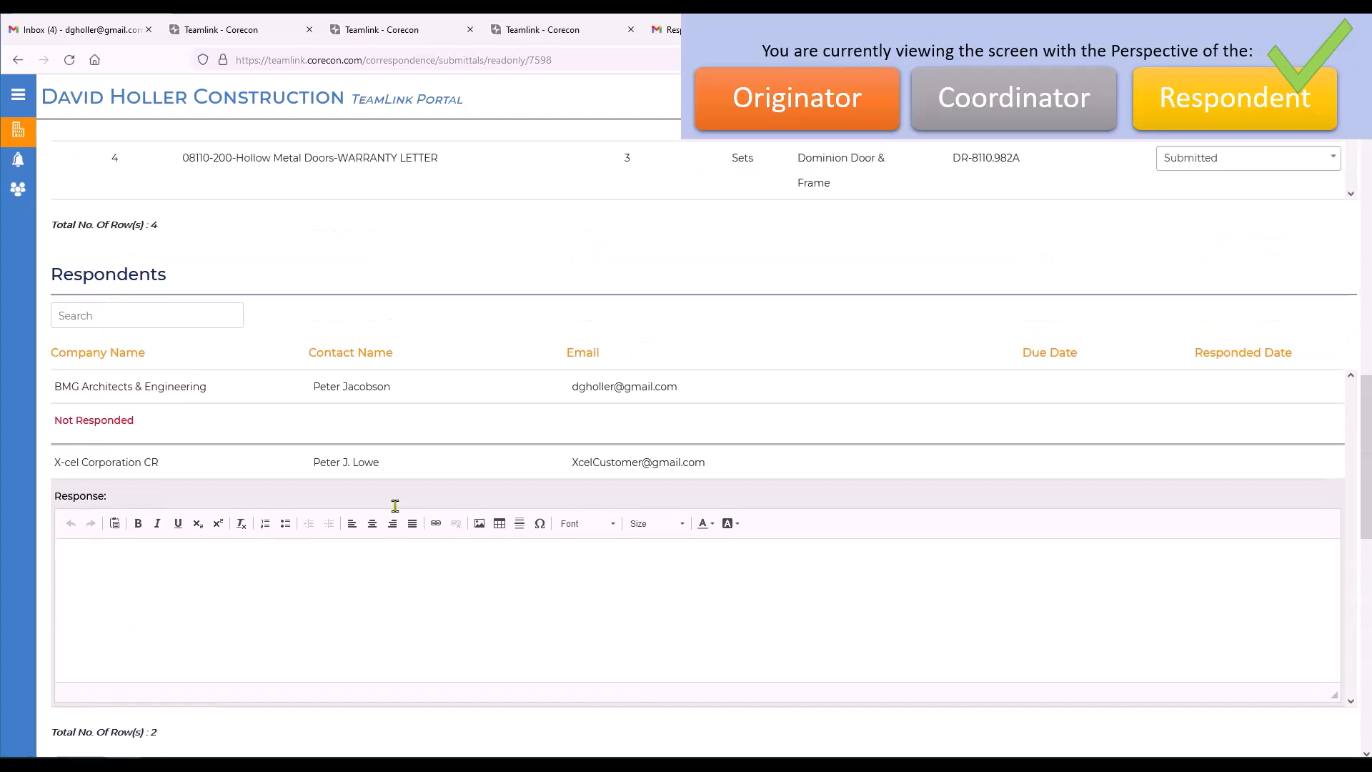
Set the status of submittal items 1 (CERT./LAB TEST), 2 (REPORT/CALC. or Plan) and 3 (Mfg. DATA & Instructions) to Approved.
click(1208, 313)
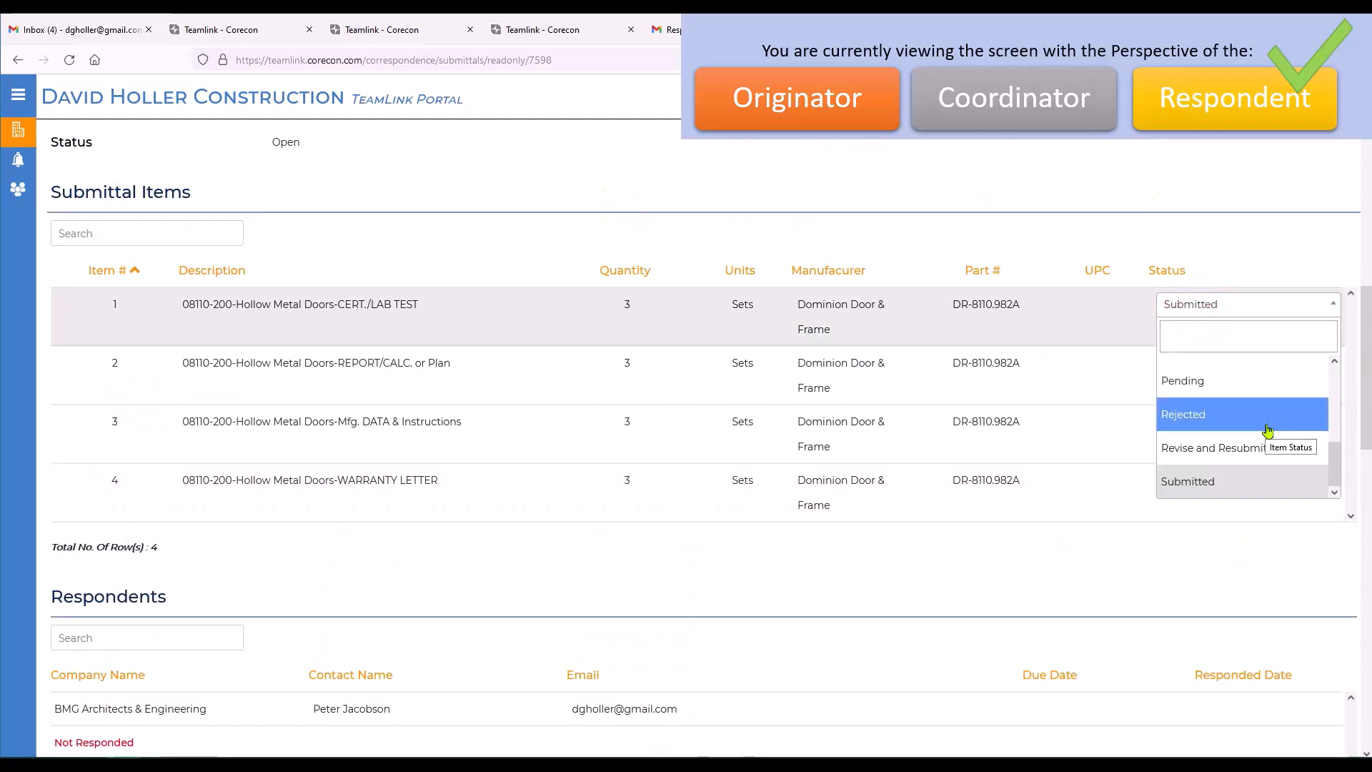
scroll(1290, 382, up, 3)
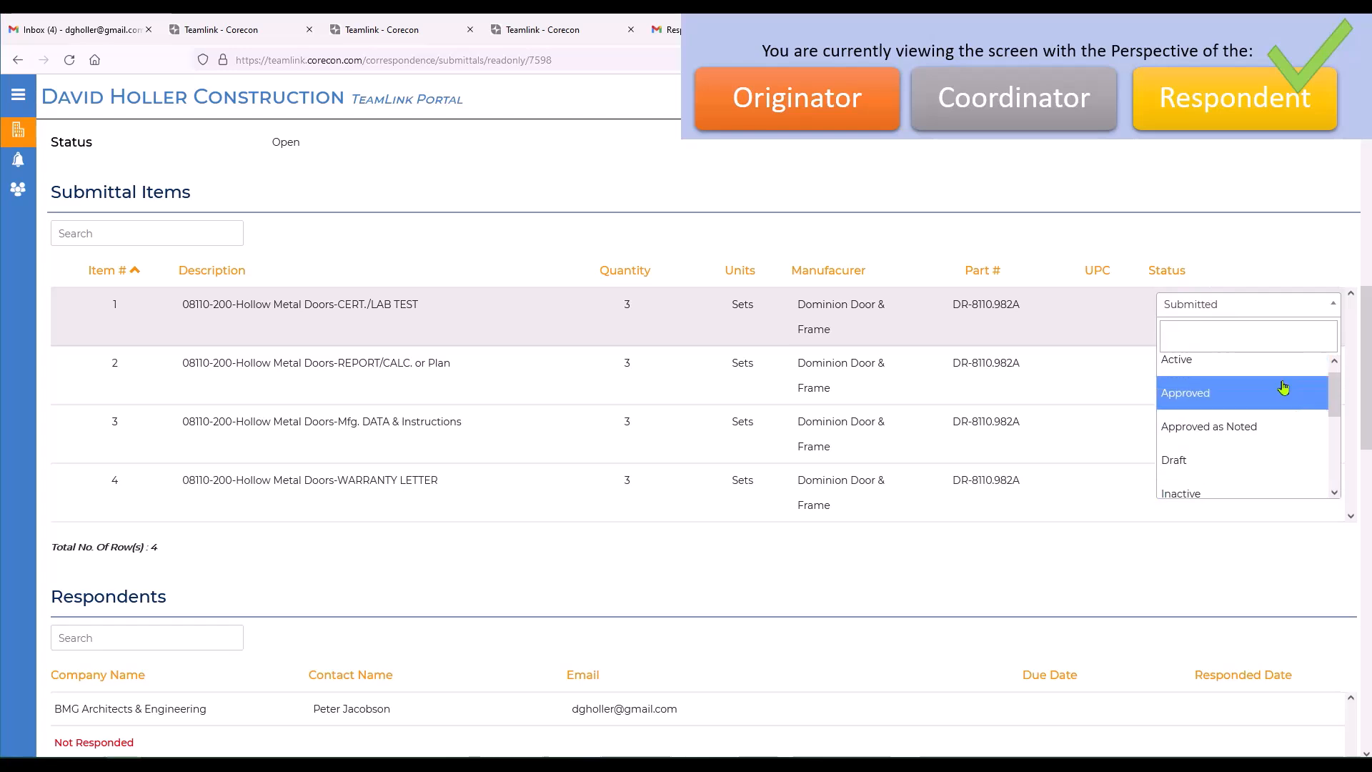
click(1176, 393)
click(1192, 363)
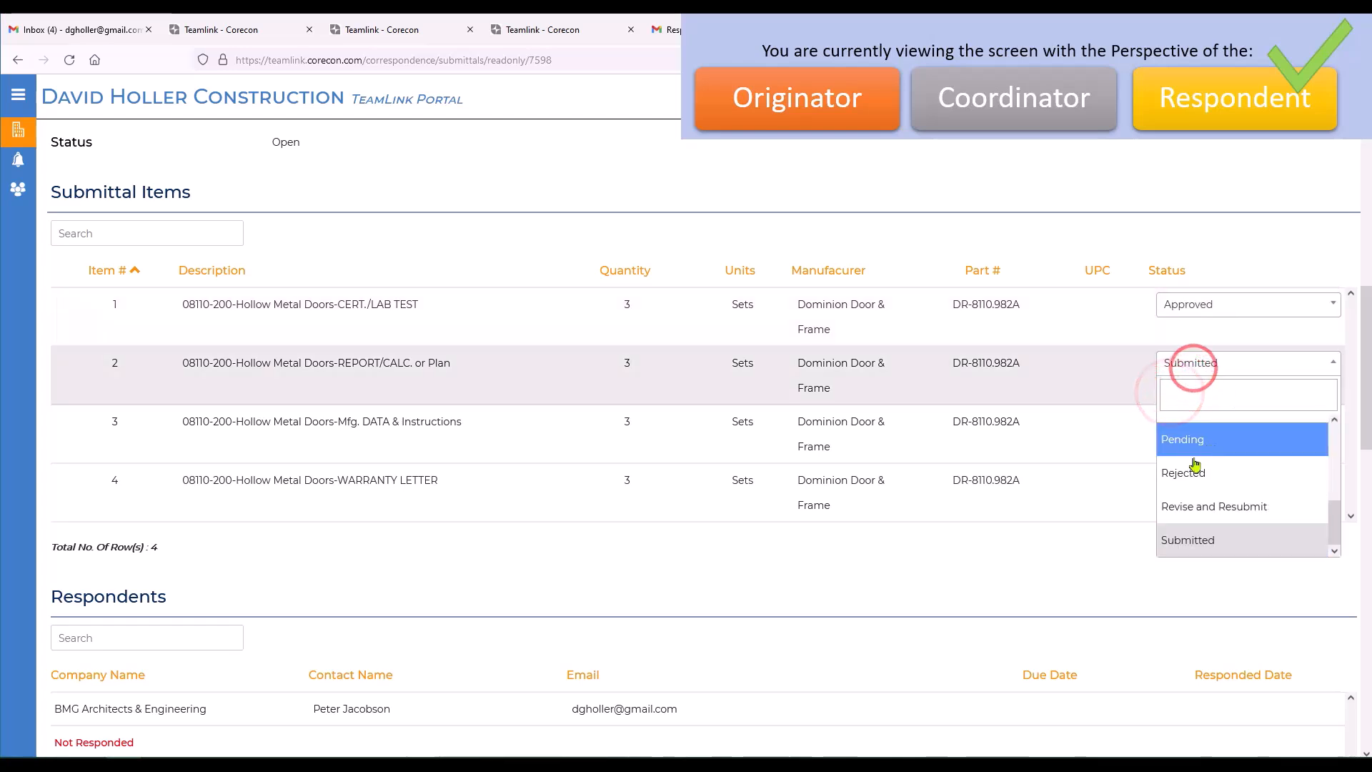
scroll(1201, 464, up, 3)
click(1183, 464)
click(1185, 420)
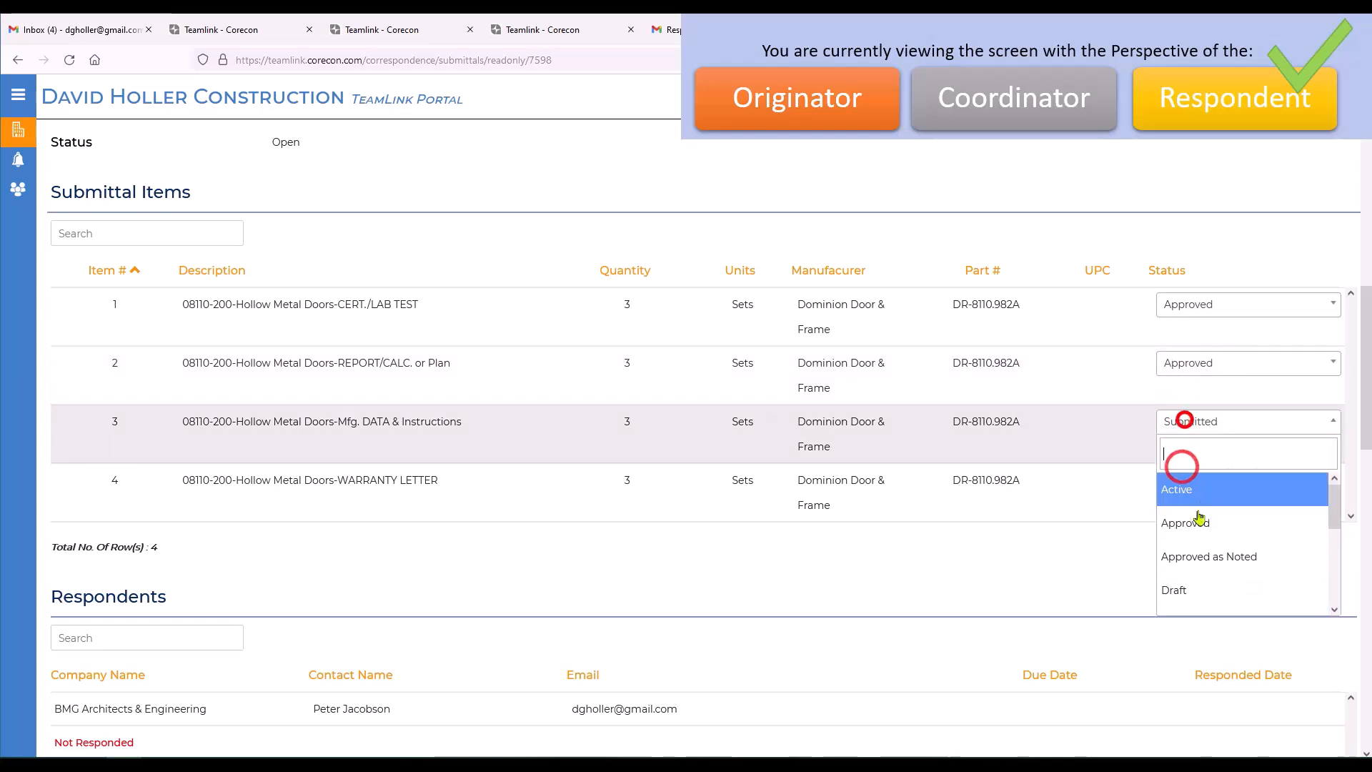
click(1199, 518)
Set the status of submittal item 4, the hollow metal doors warranty letter, to Revise and Resubmit.
click(1207, 479)
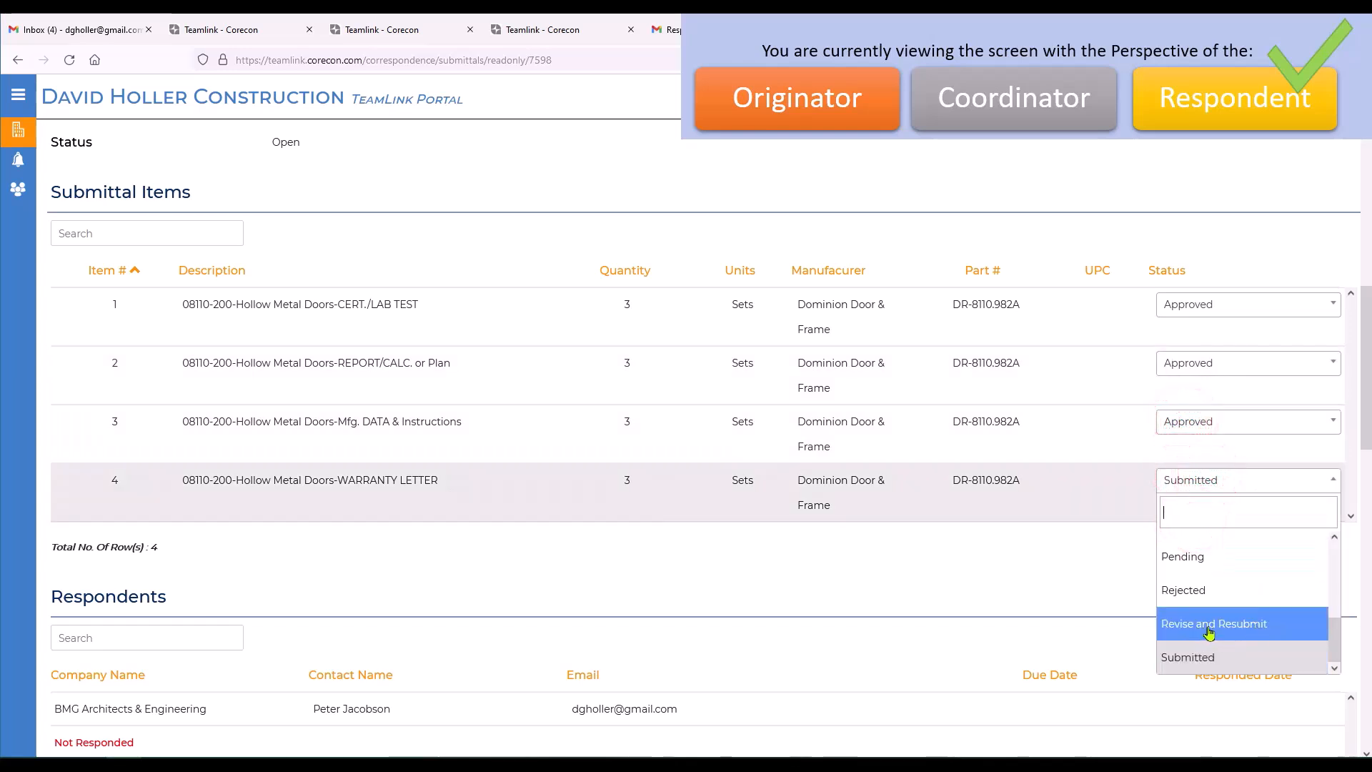
click(1208, 625)
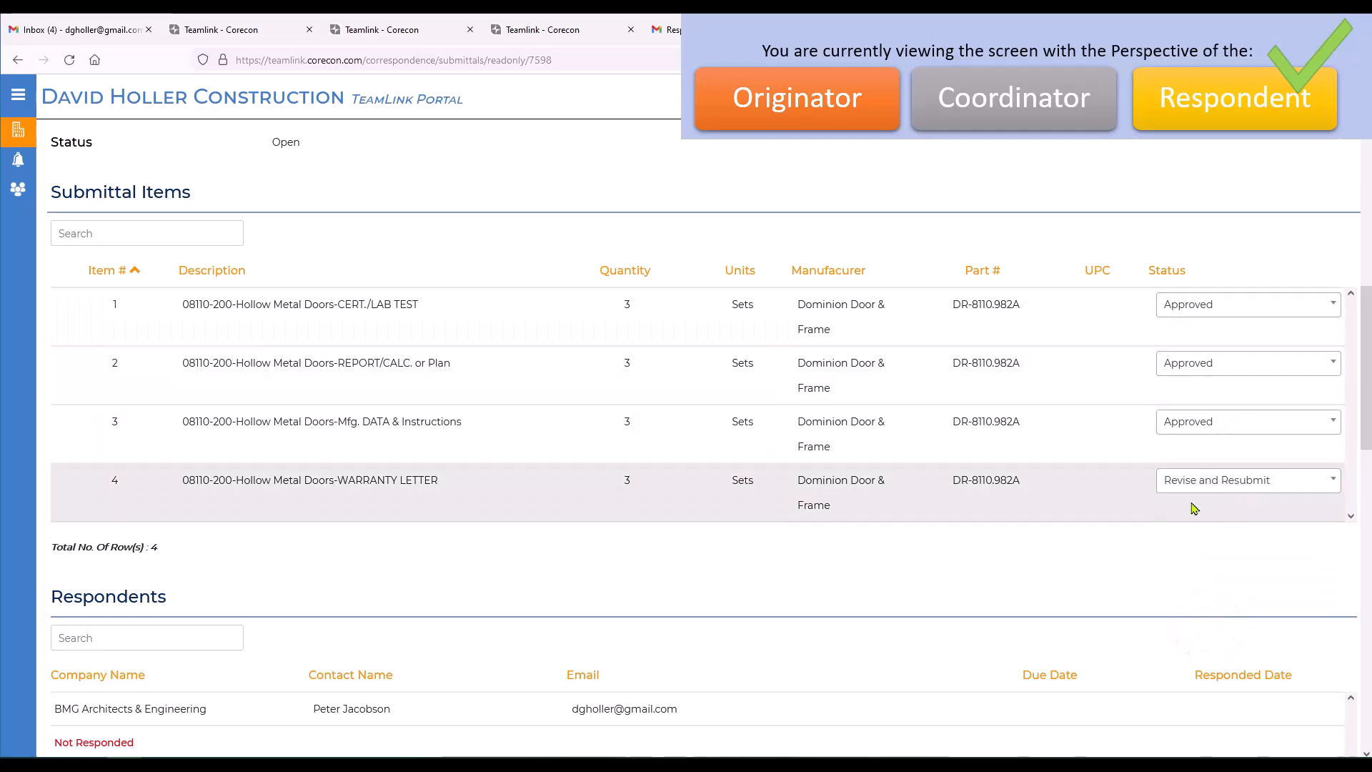
scroll(790, 604, down, 5)
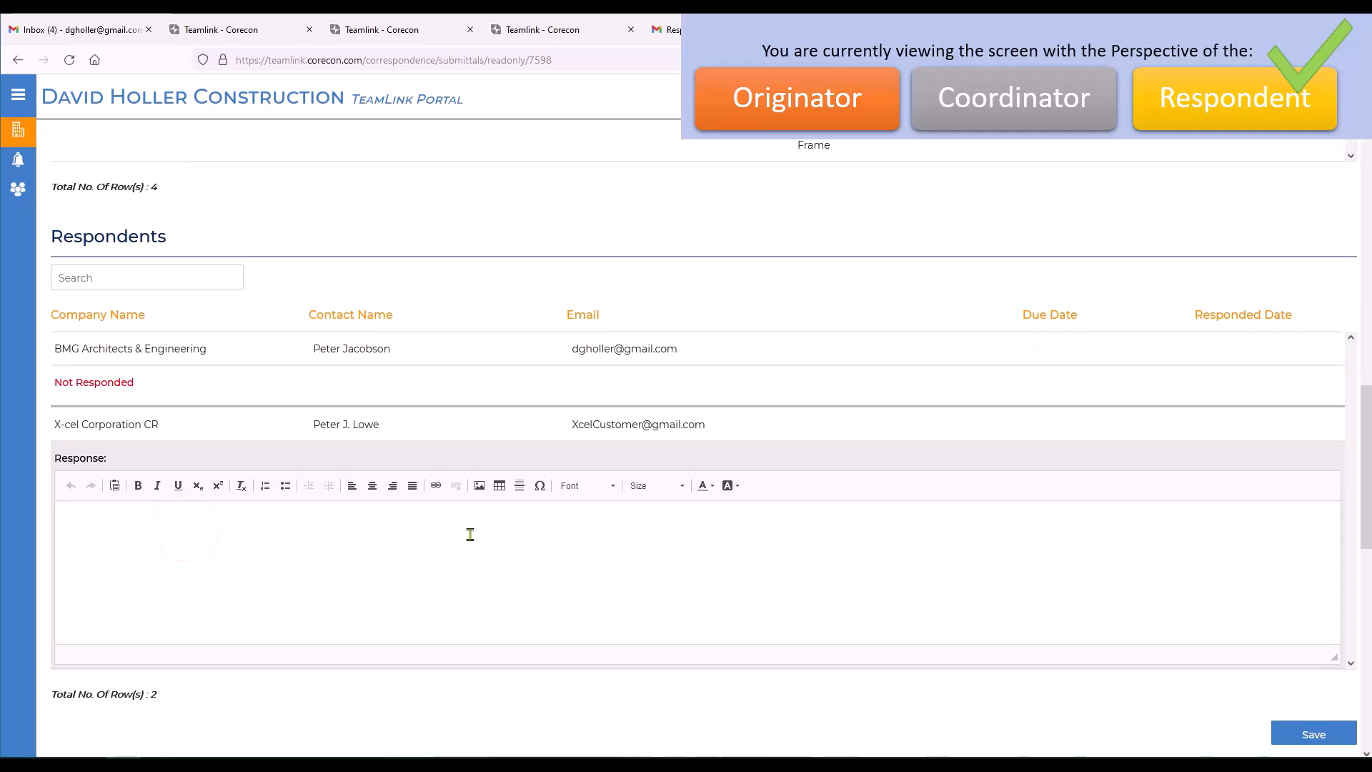
Begin the X-cel Corporation CR response with "Please resubmit the Warranty Letter.".
text(e resubmit the Warranty)
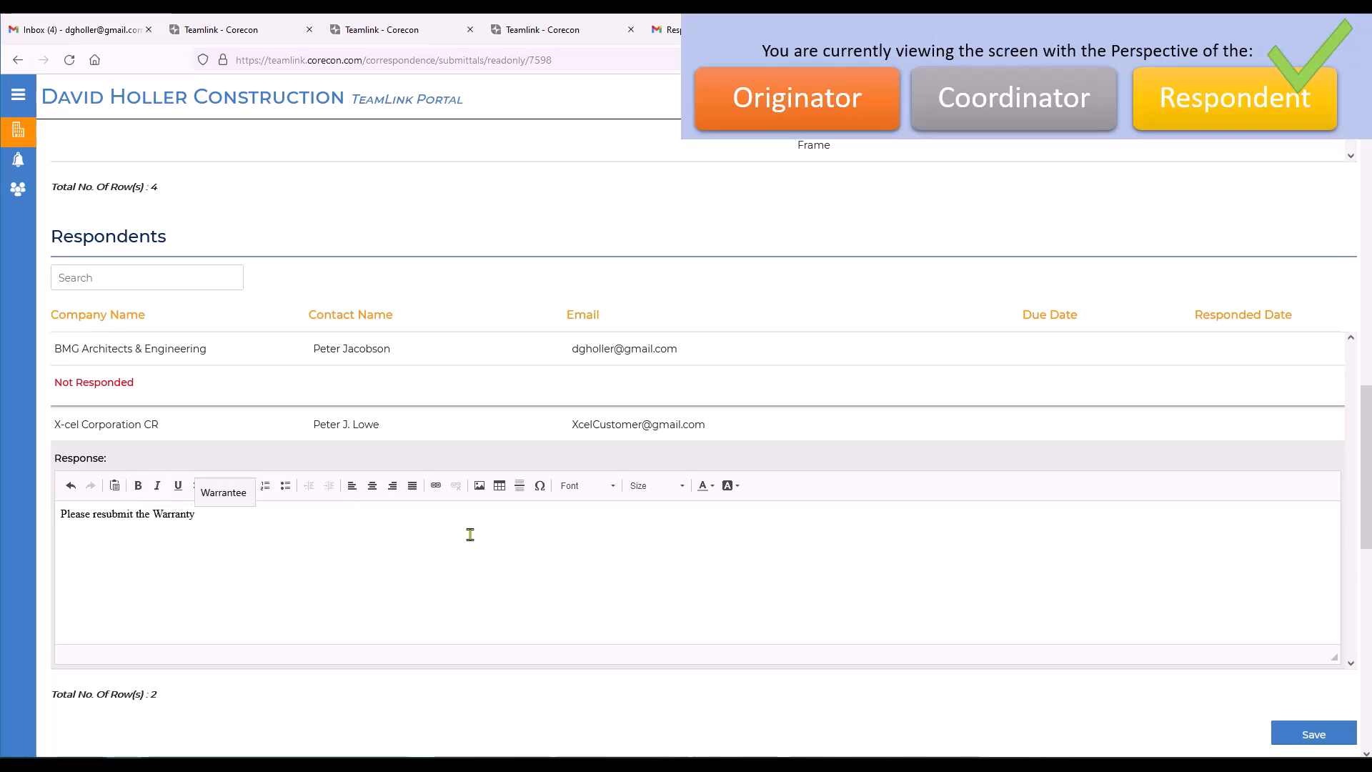
text( Letter.  The two)
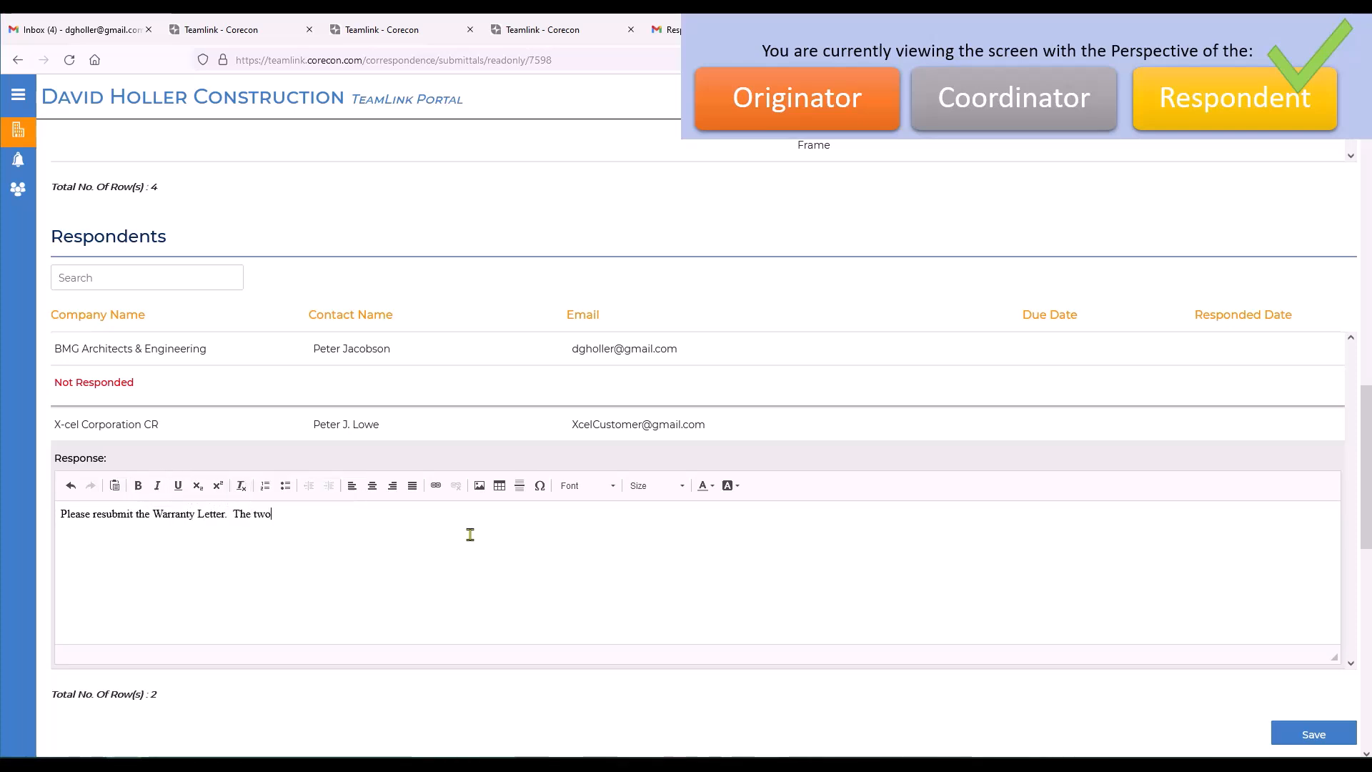
text(-year manu)
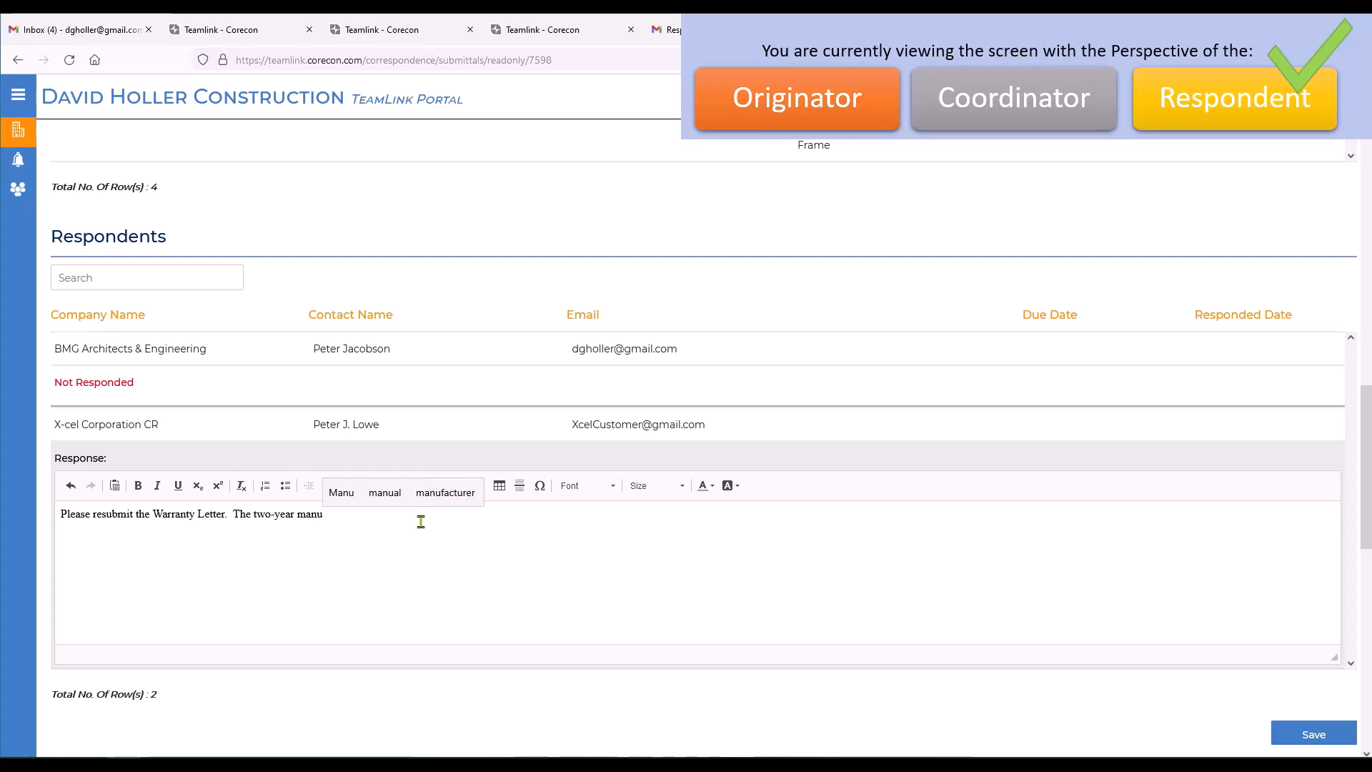
text(facturers Warranty is sup)
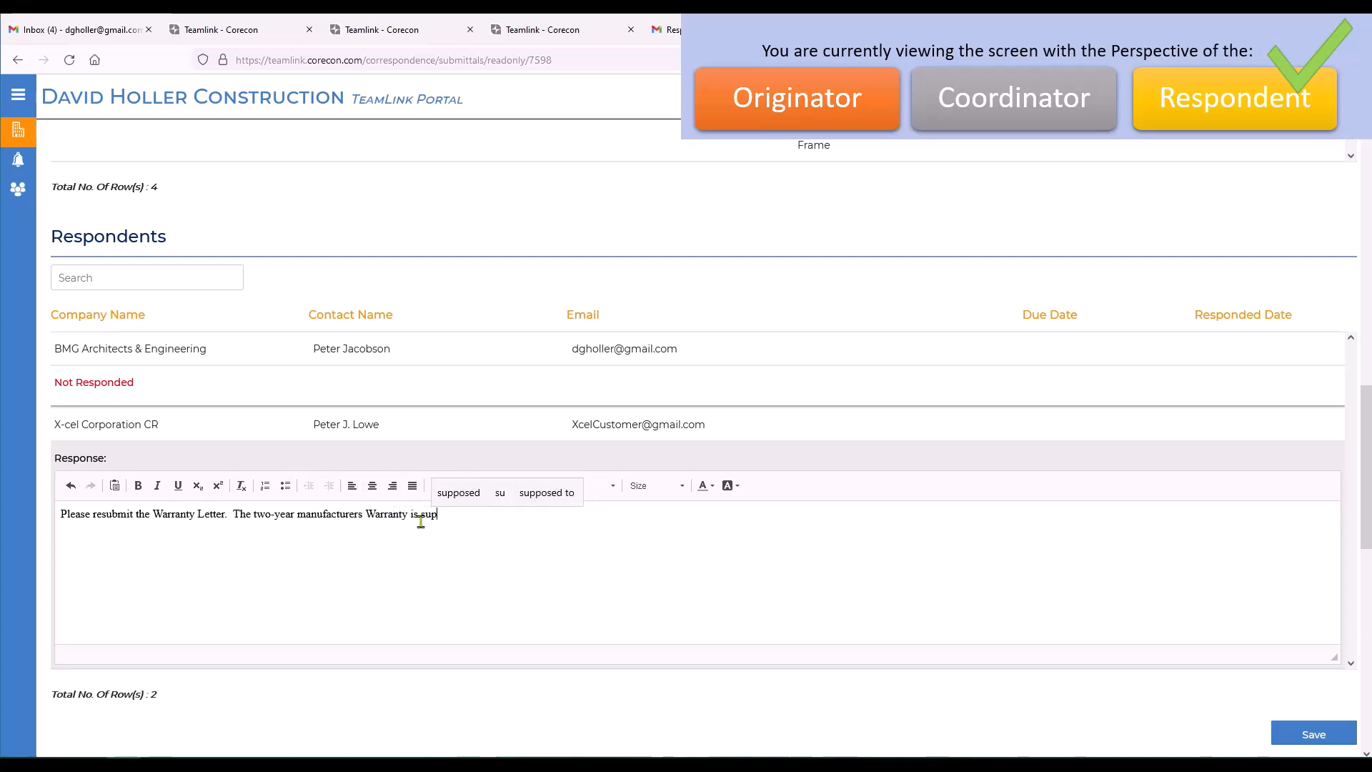
text(posed to begin on accep)
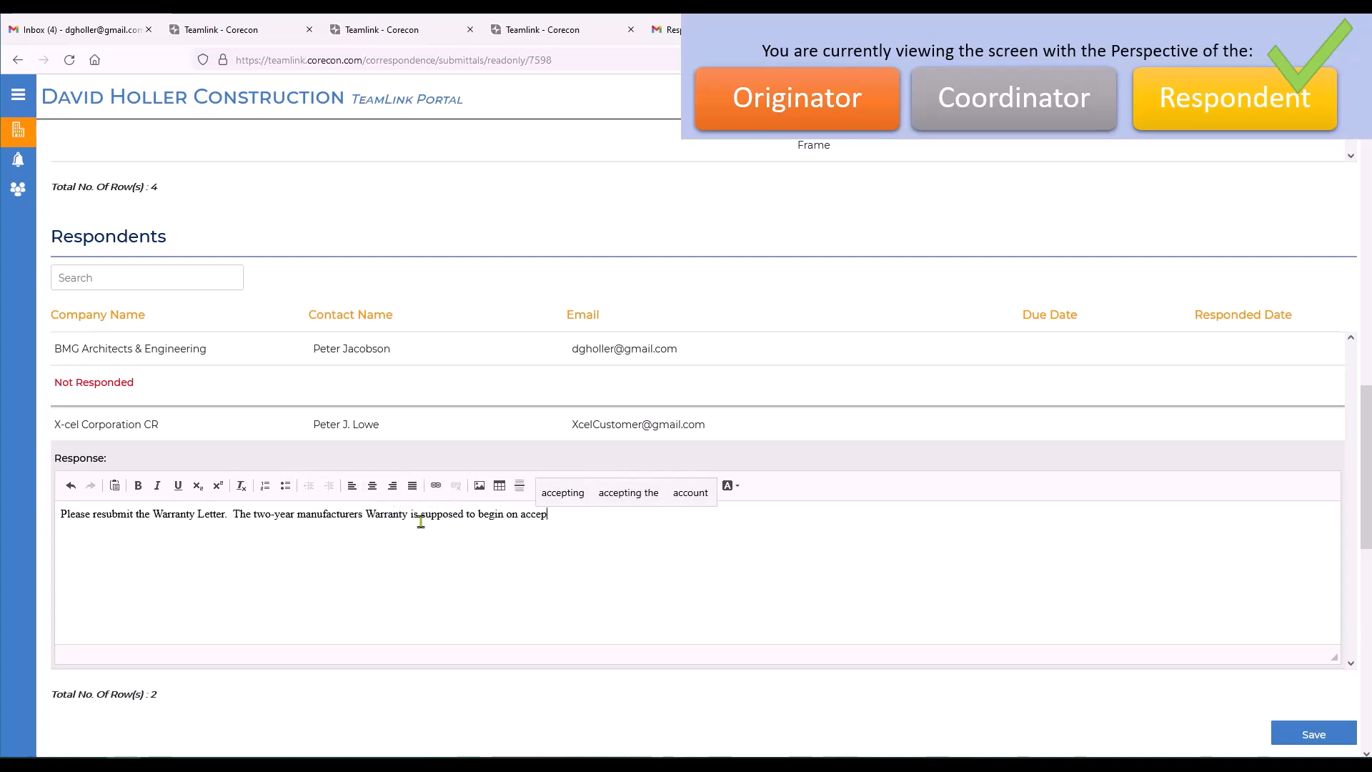
text(tance by the project owner)
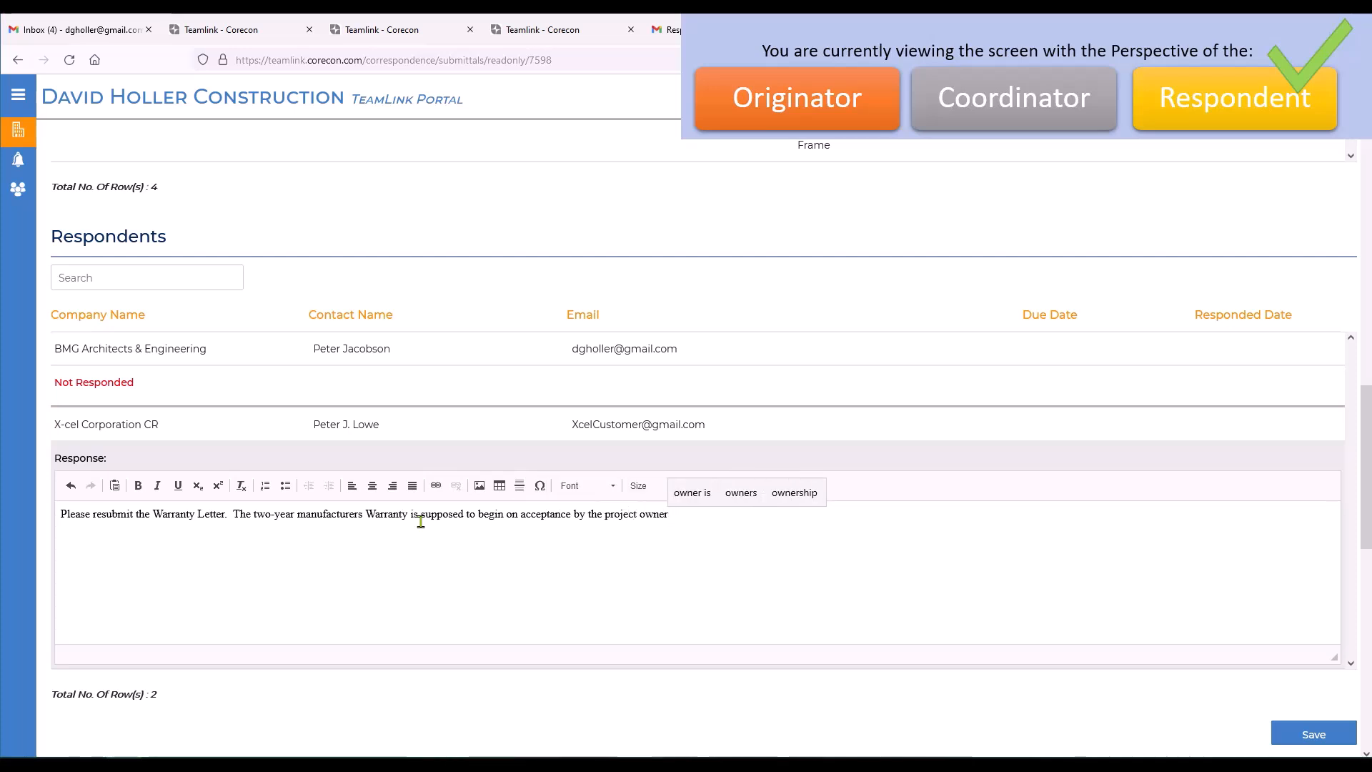
text(, not from the d)
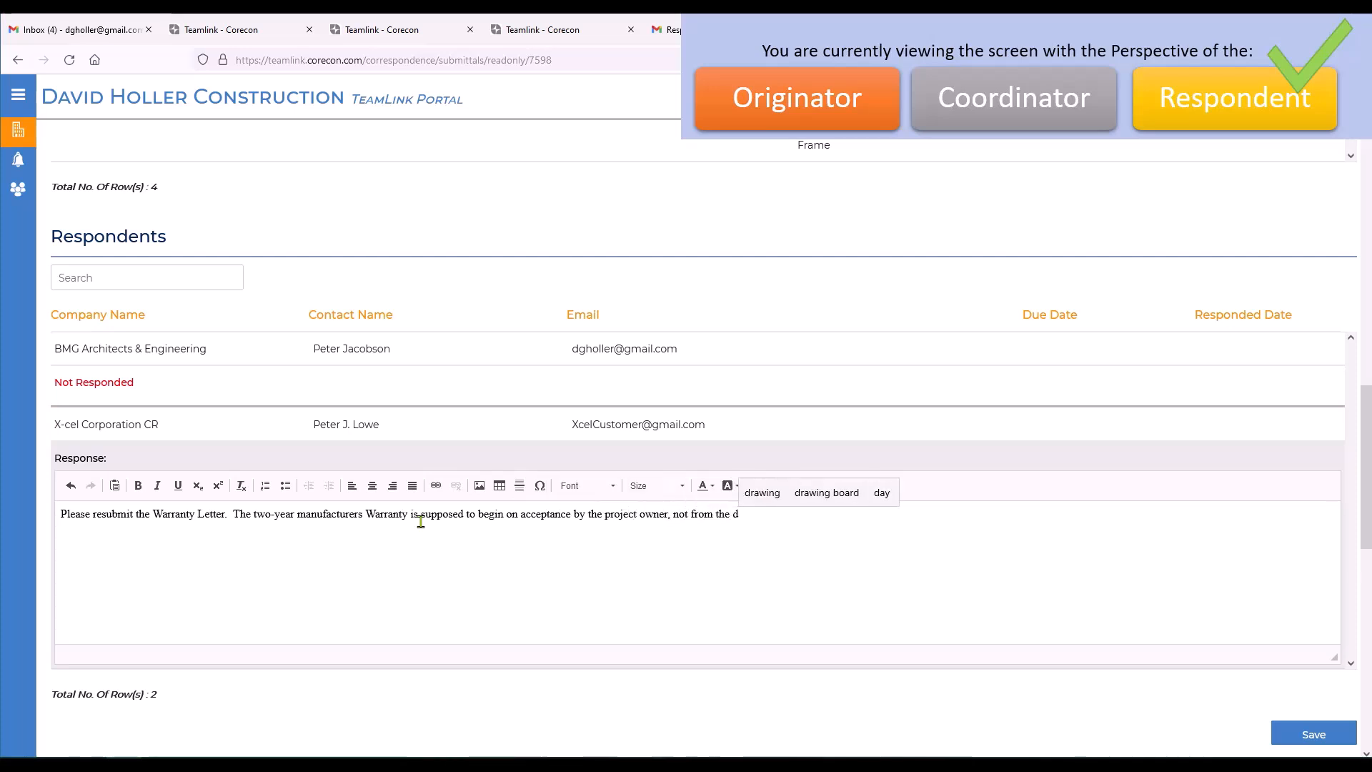
text(ate of installation.)
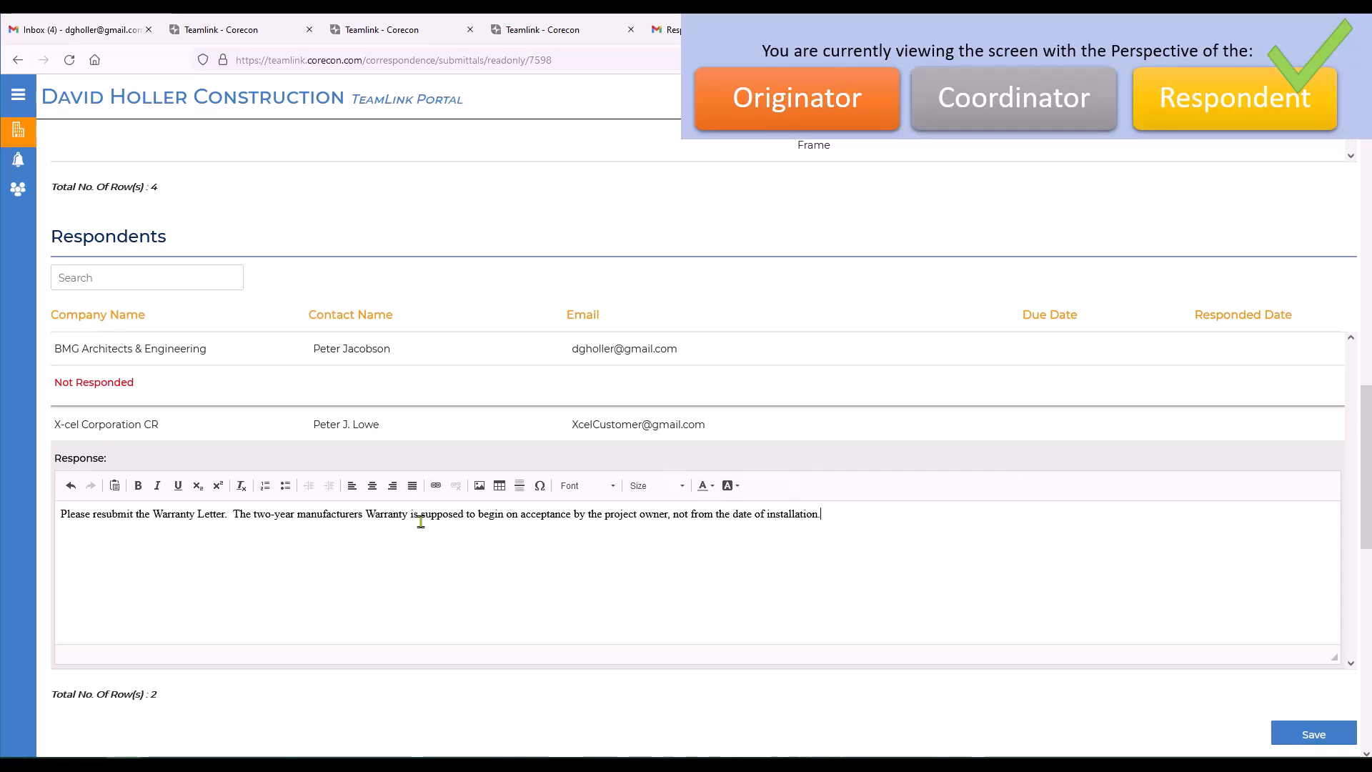
Continue with "The two-year manufacturers Warranty is supposed to begin on acceptance by the project owner, not from the date of installation." and save the response.
scroll(1347, 645, down, 1)
click(1322, 647)
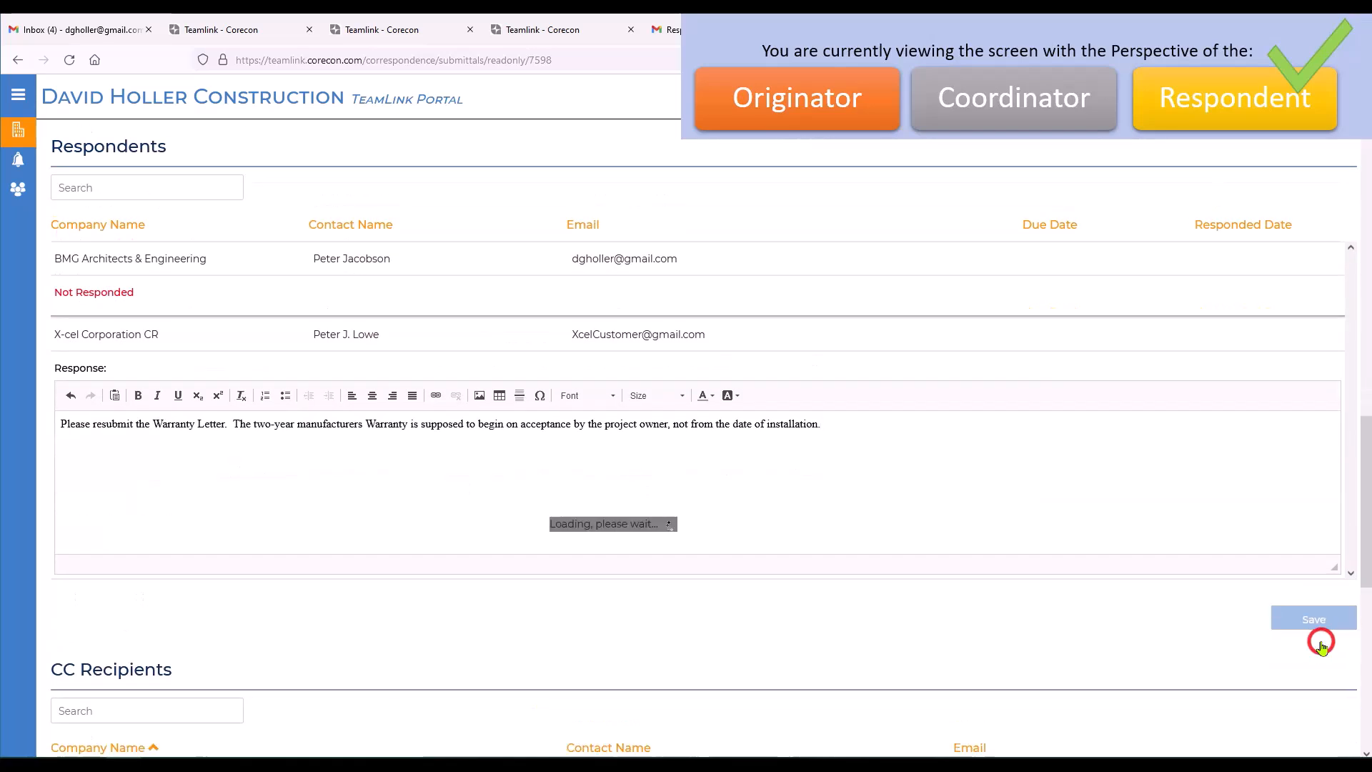
Return to the submittals list and check the item statuses of submittal 08110-200 in the coordinator's Corecon V8 window.
scroll(464, 332, up, 4)
click(217, 143)
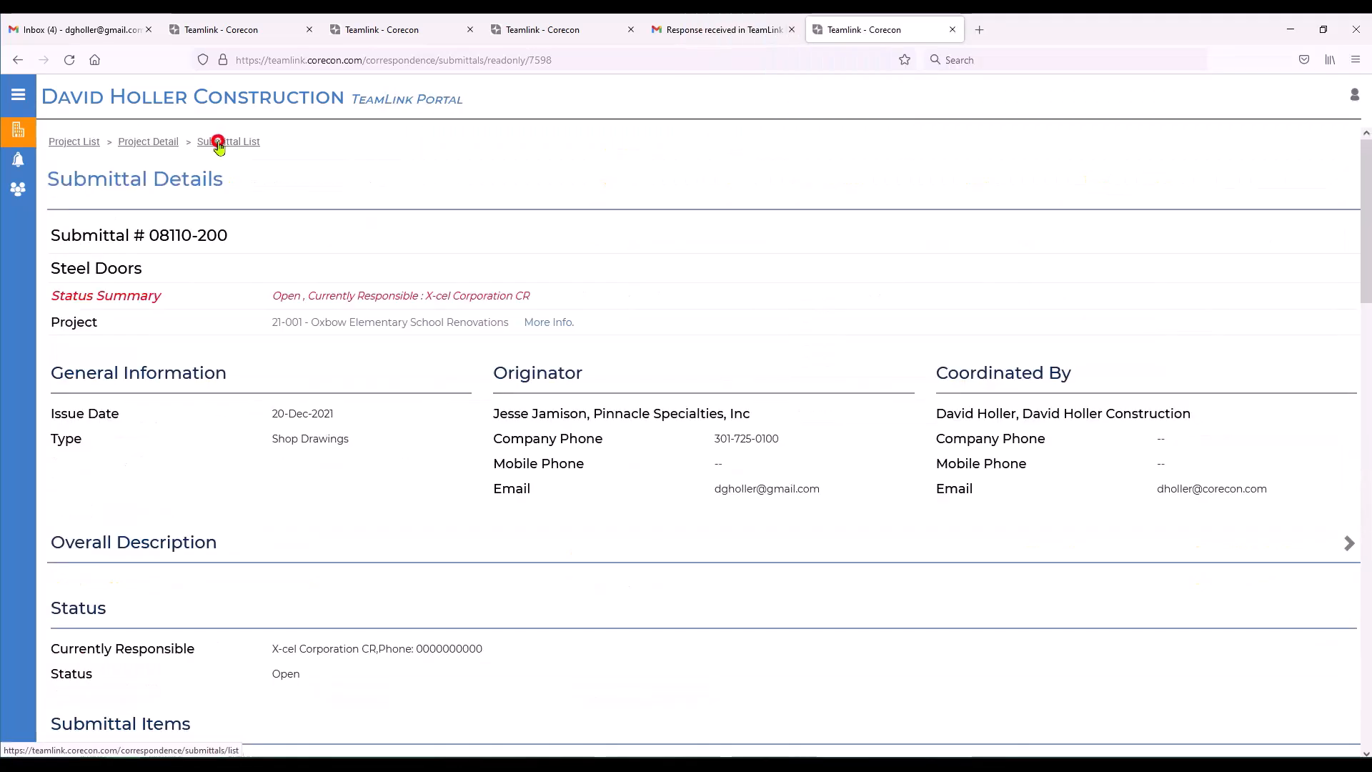
drag(0, 207, 787, 37)
click(1109, 30)
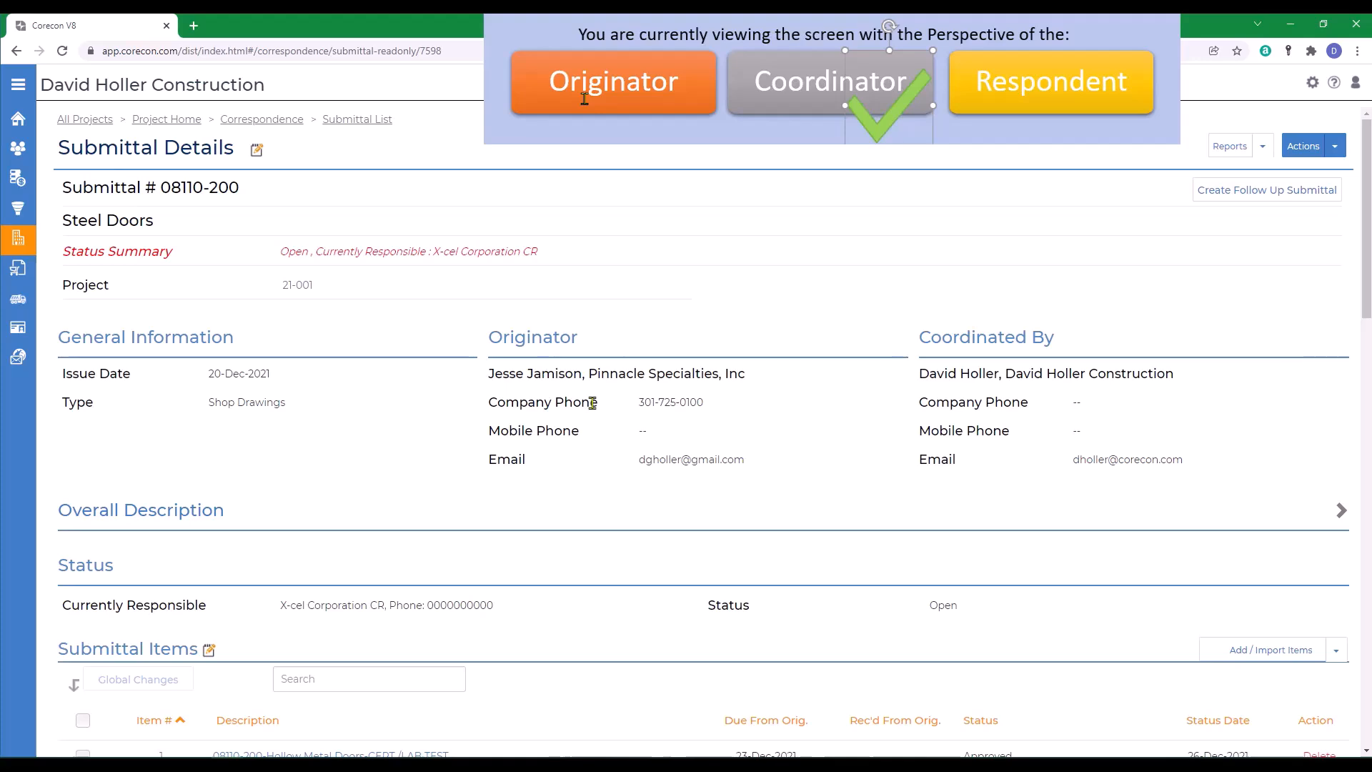
scroll(595, 403, down, 5)
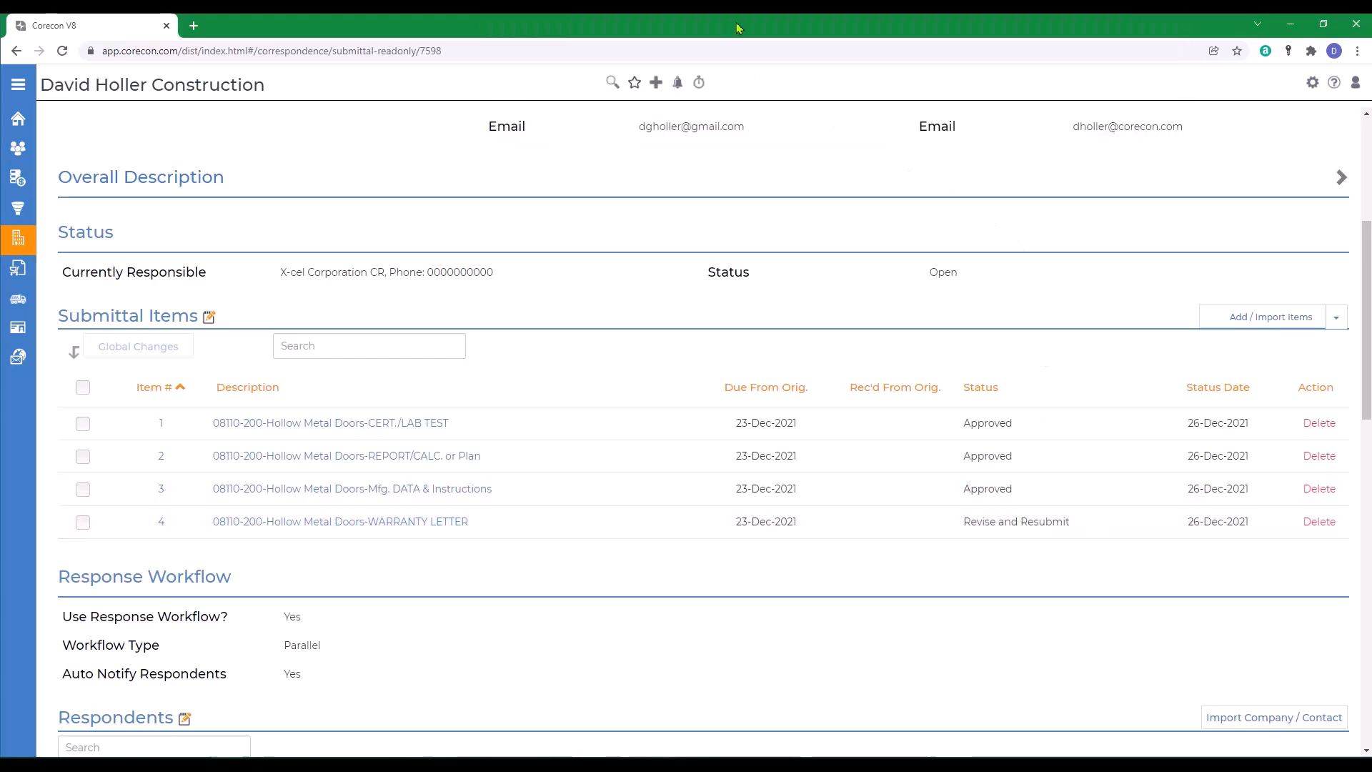
drag(738, 28, 0, 29)
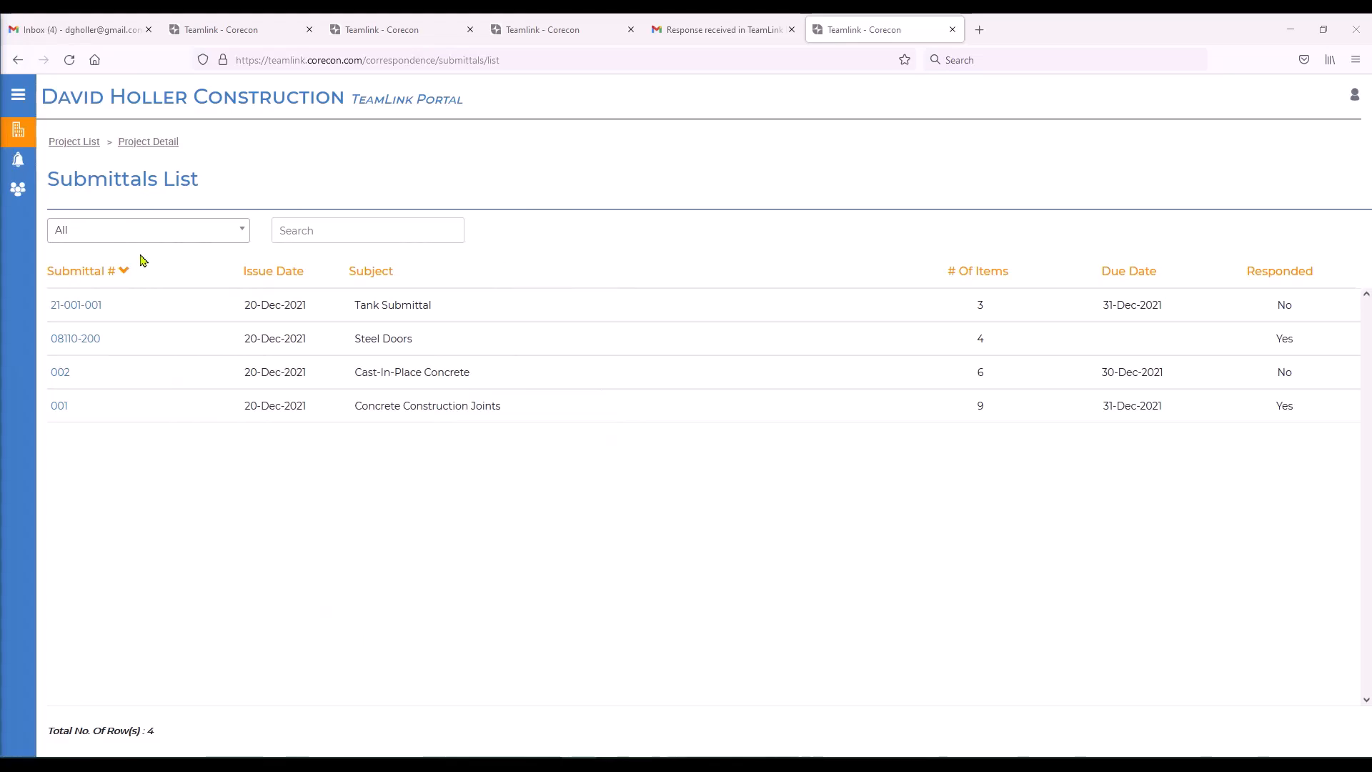
In the originator's Gmail inbox, open the file upload notification for submittal 08110-200 and follow its link to the document.
click(91, 30)
click(704, 170)
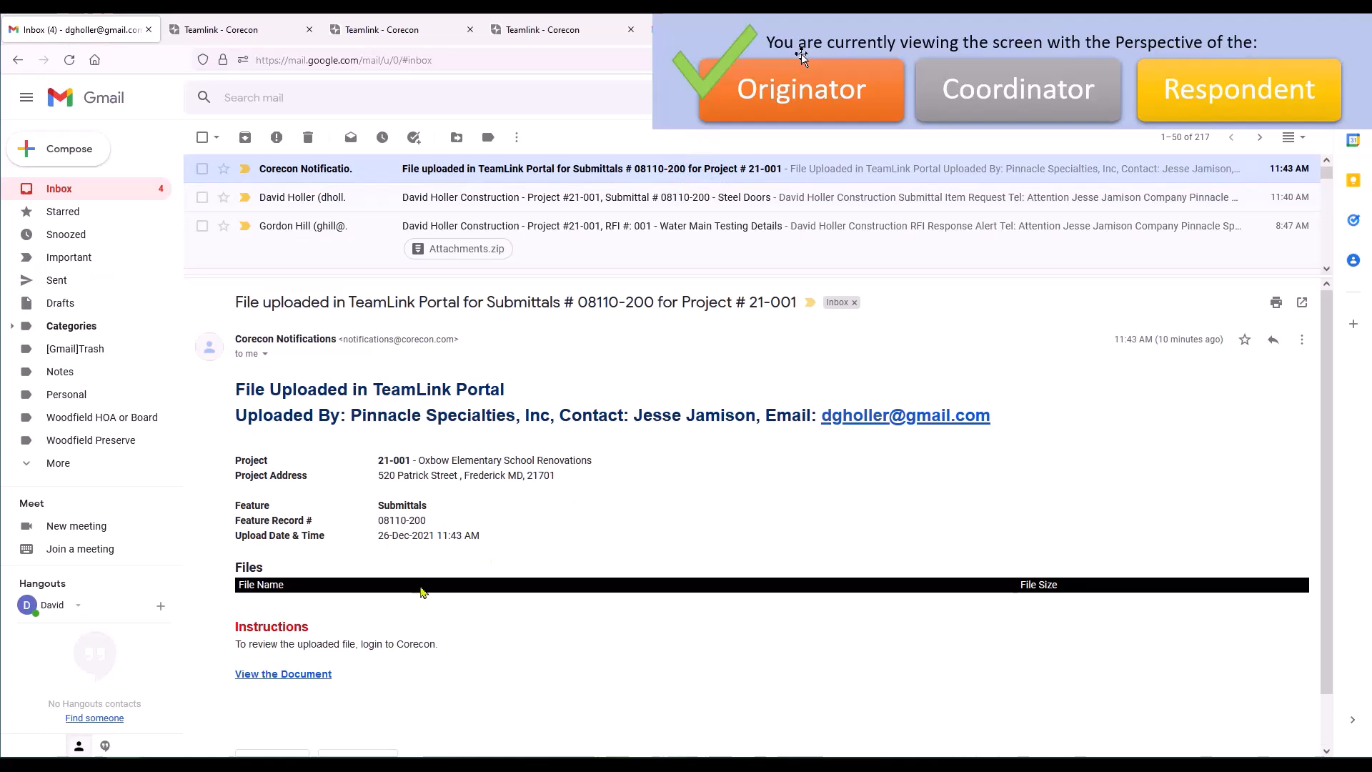
scroll(289, 681, down, 1)
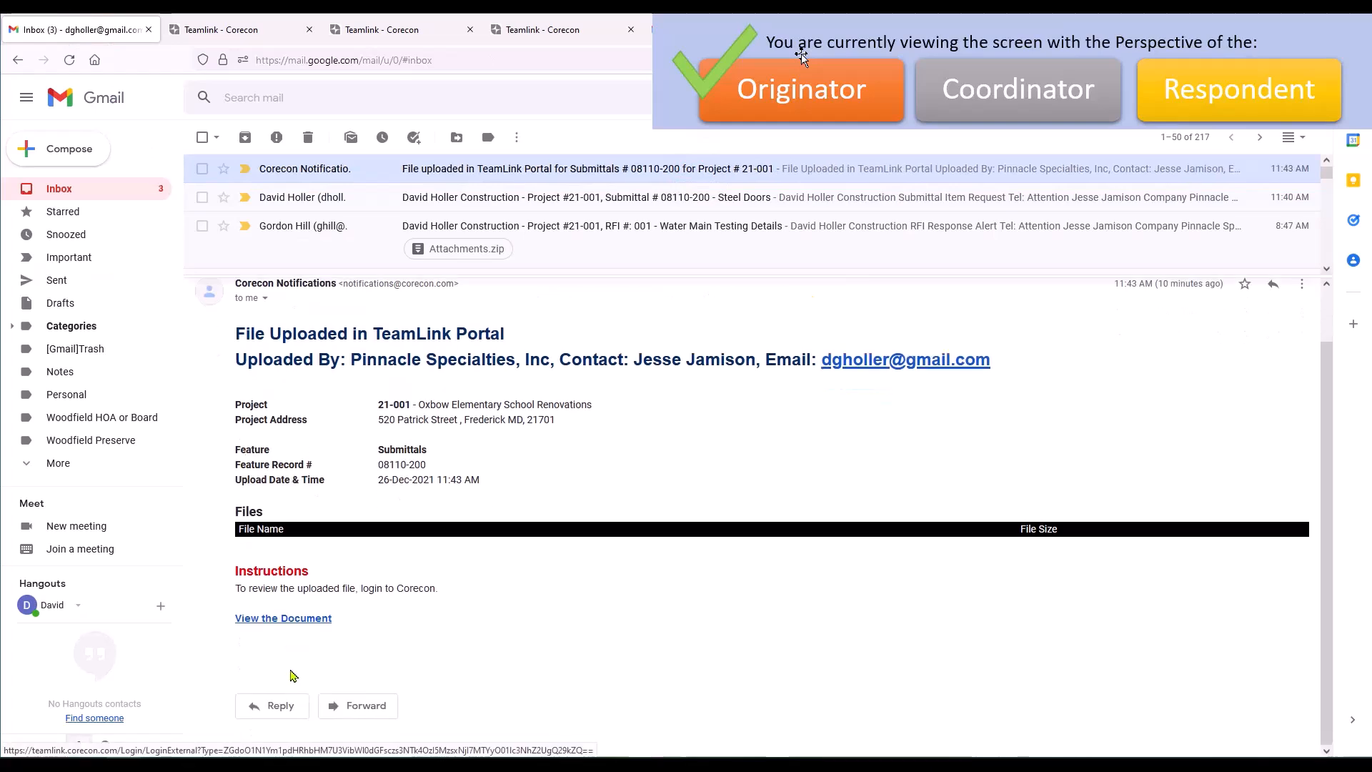
click(288, 622)
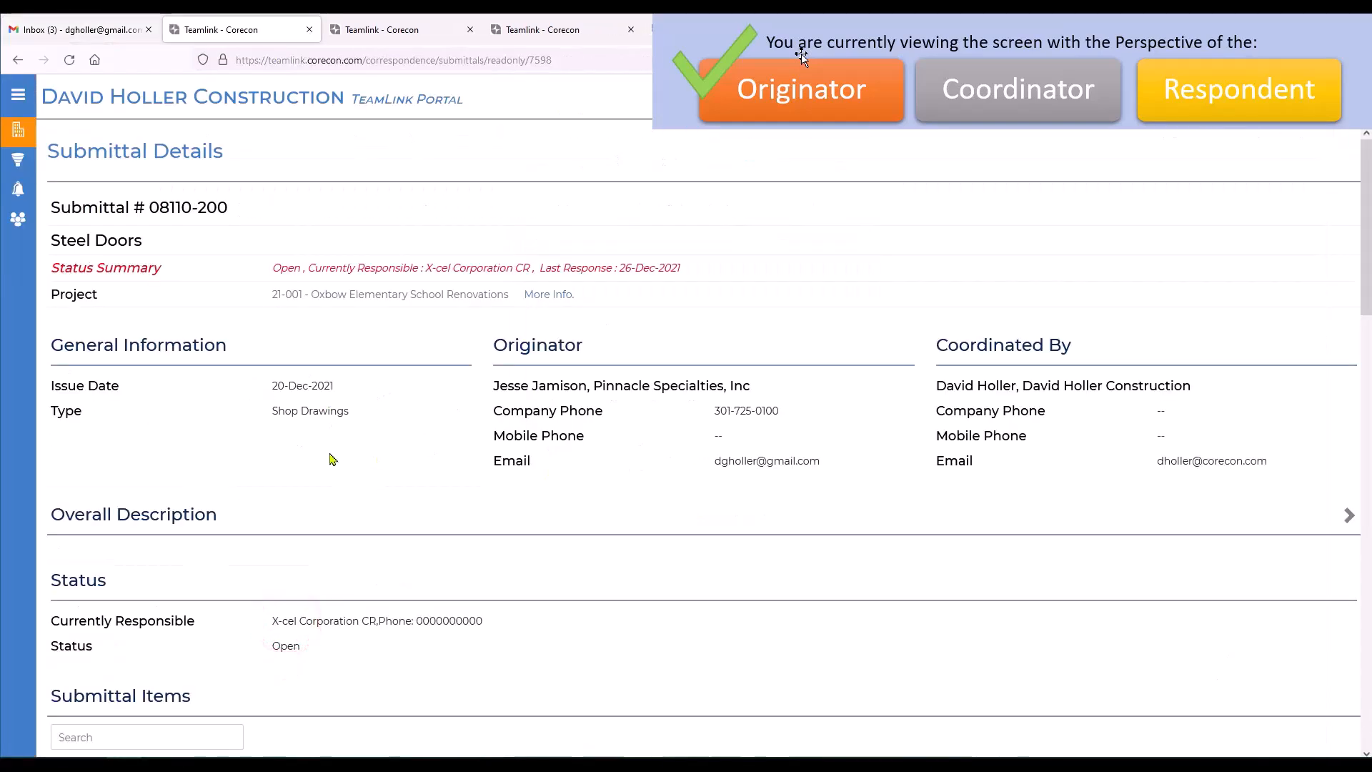
Upload HM_Doors_Frames-Manuf.Warranty-Revised_Start_Date.pdf to the related files of submittal 08110-200 as originator.
mouse_move(28, 136)
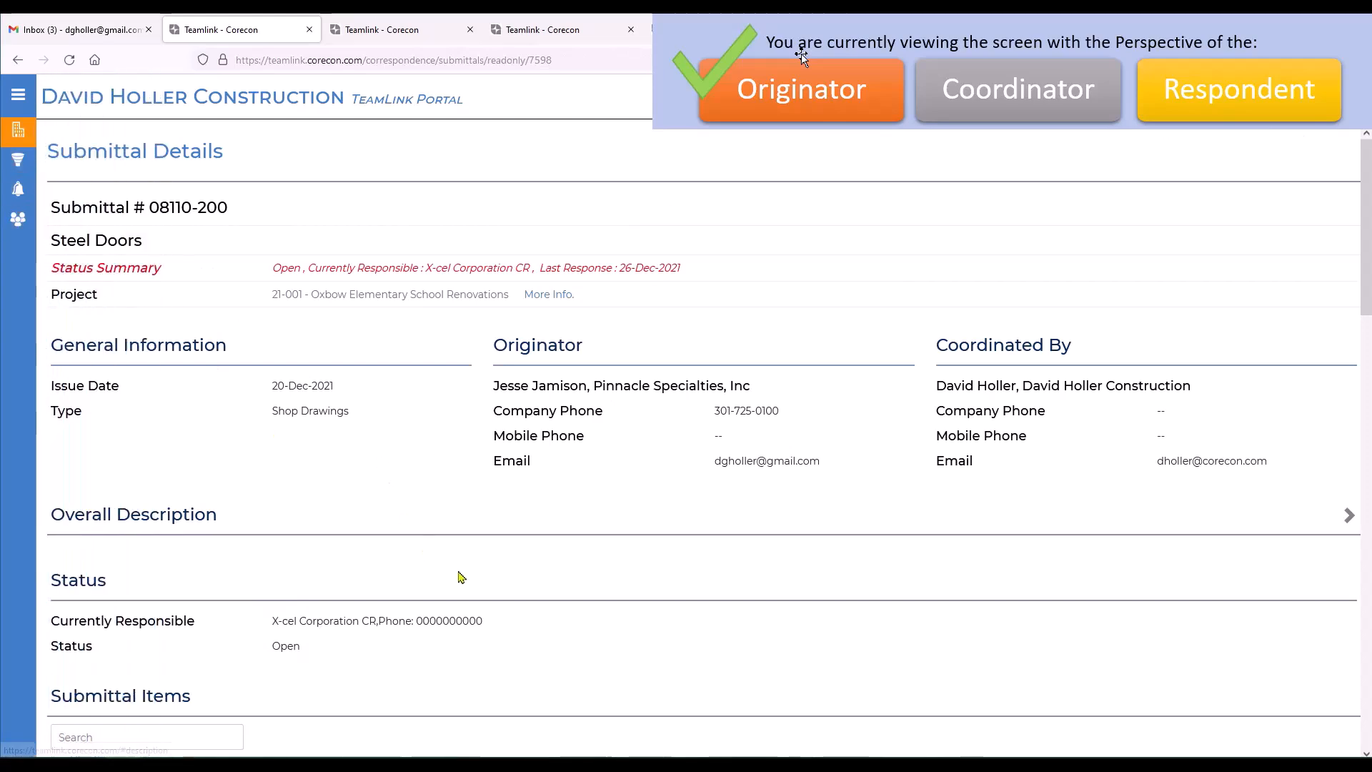
scroll(472, 574, down, 5)
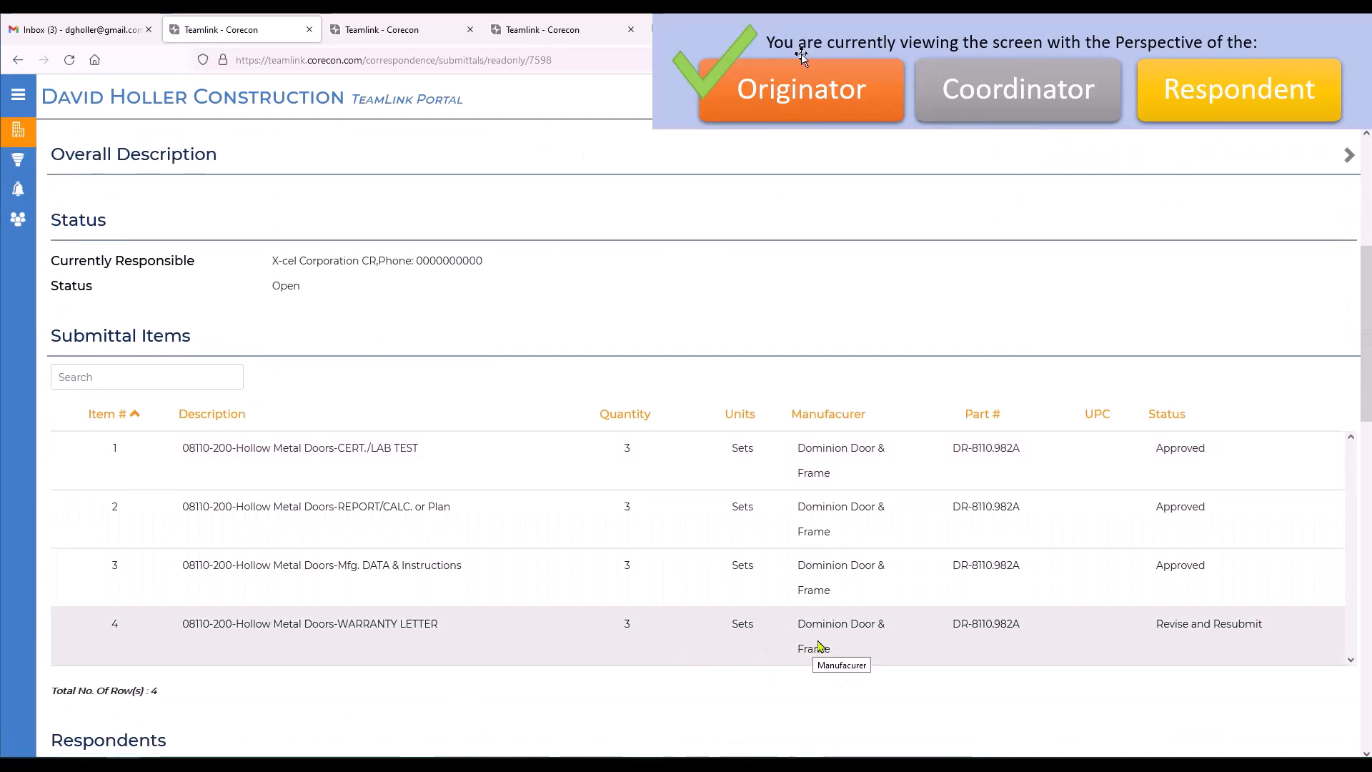
scroll(790, 658, down, 3)
scroll(791, 657, down, 4)
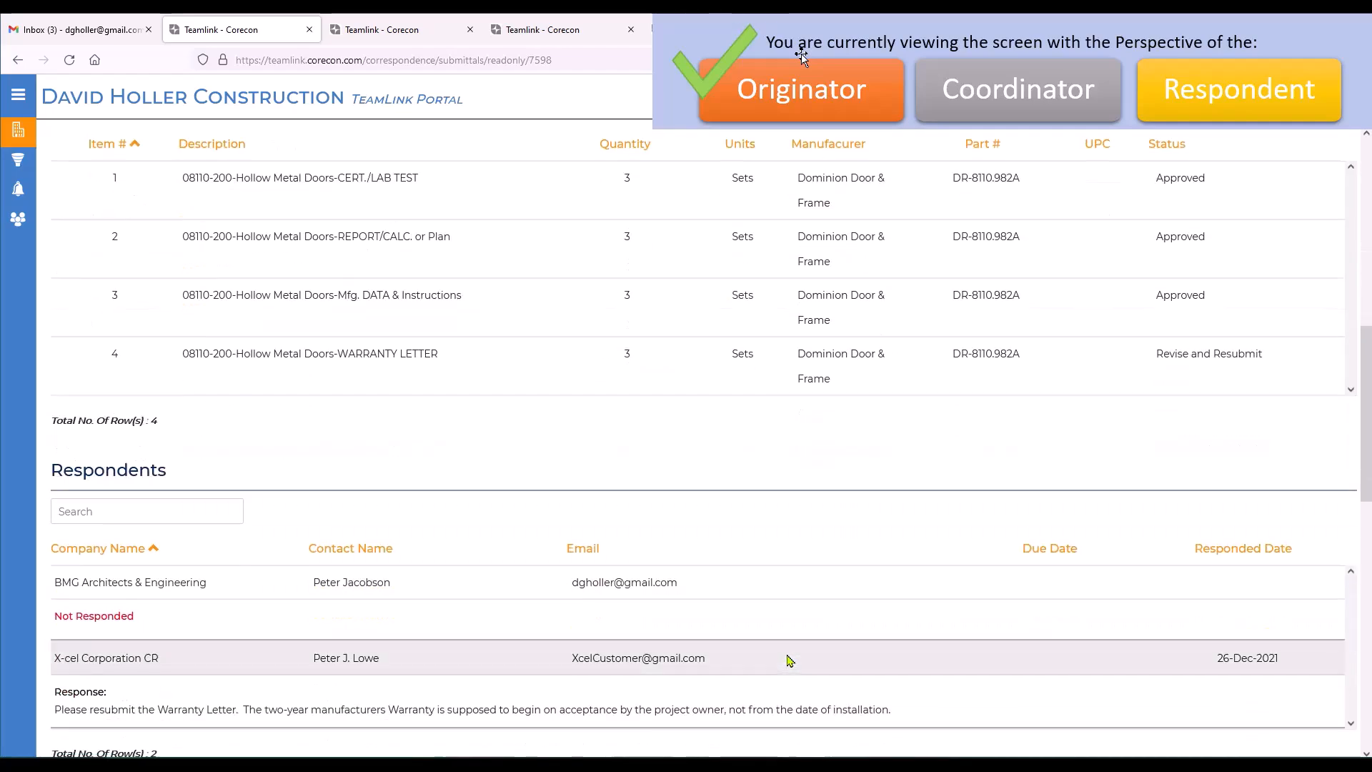
scroll(755, 653, down, 9)
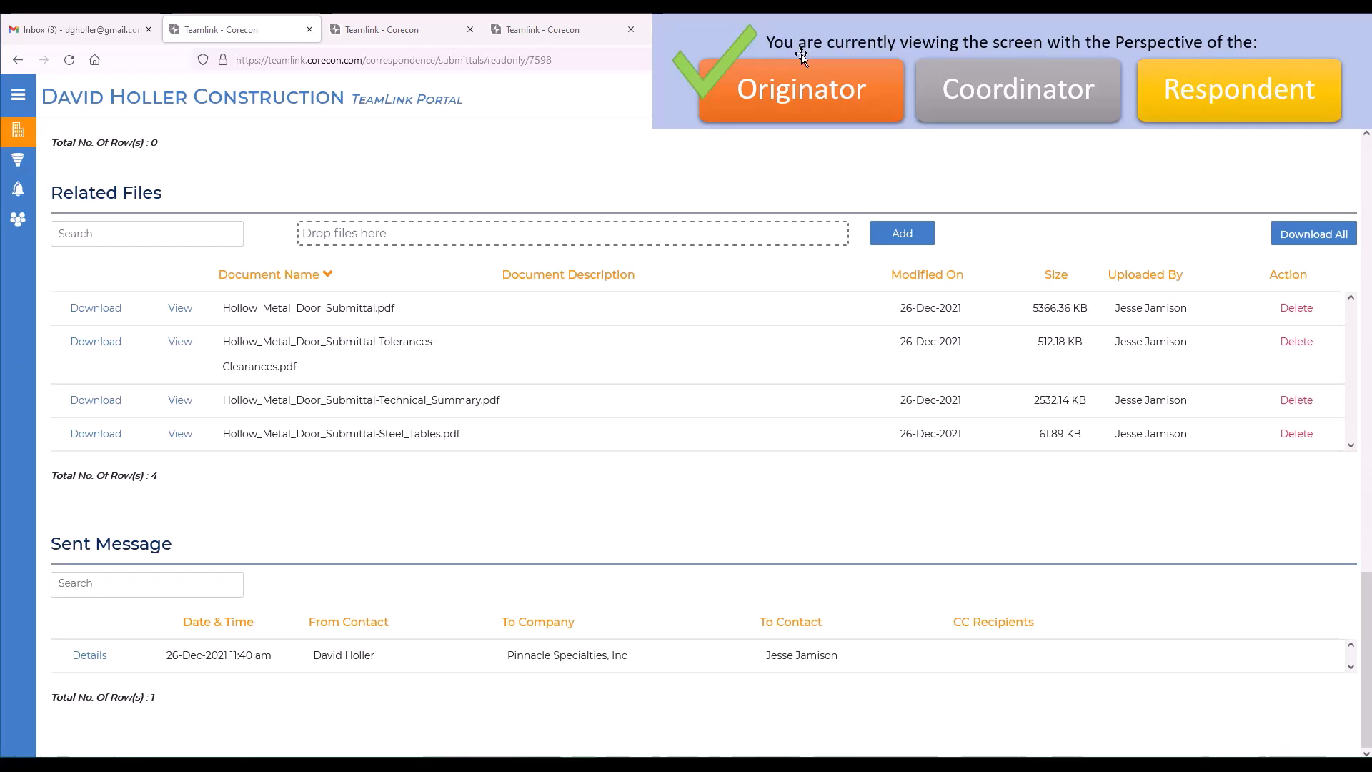
drag(95, 596, 438, 239)
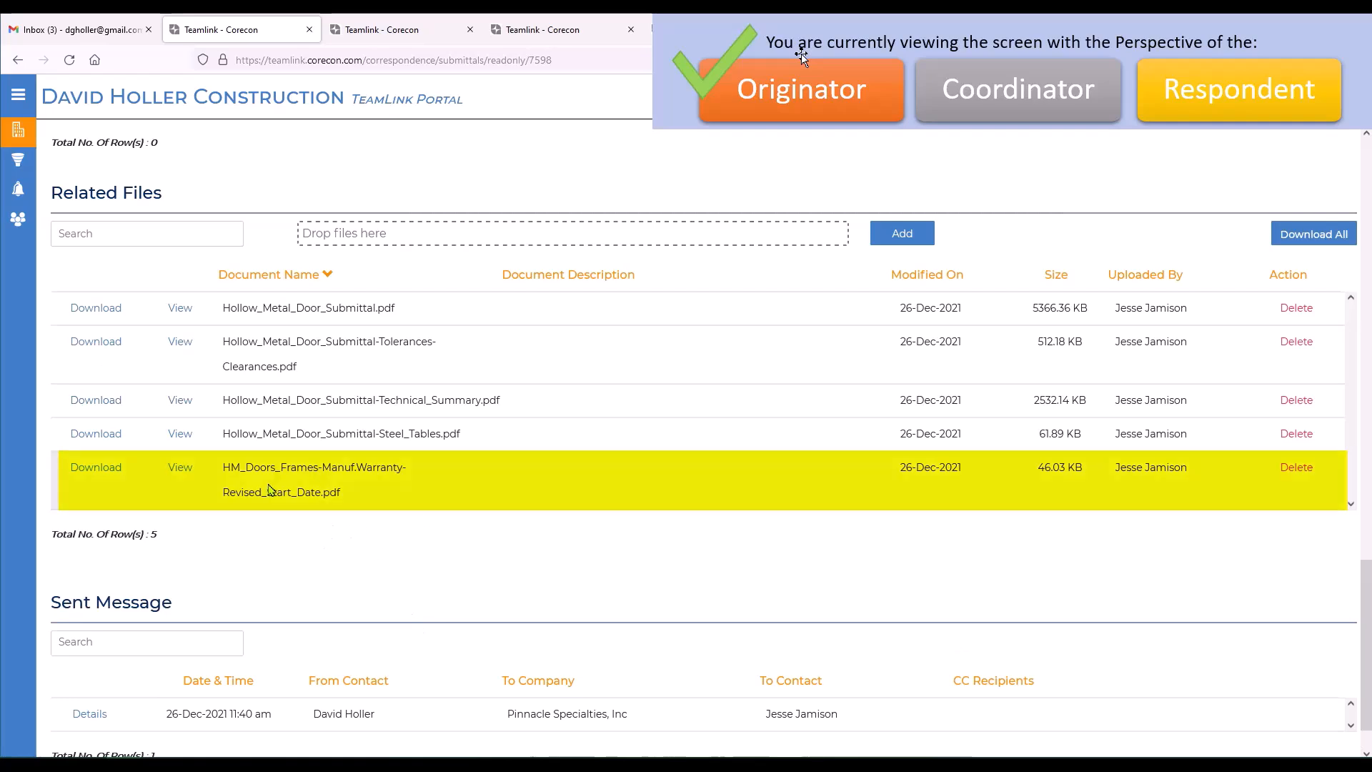
scroll(435, 521, up, 10)
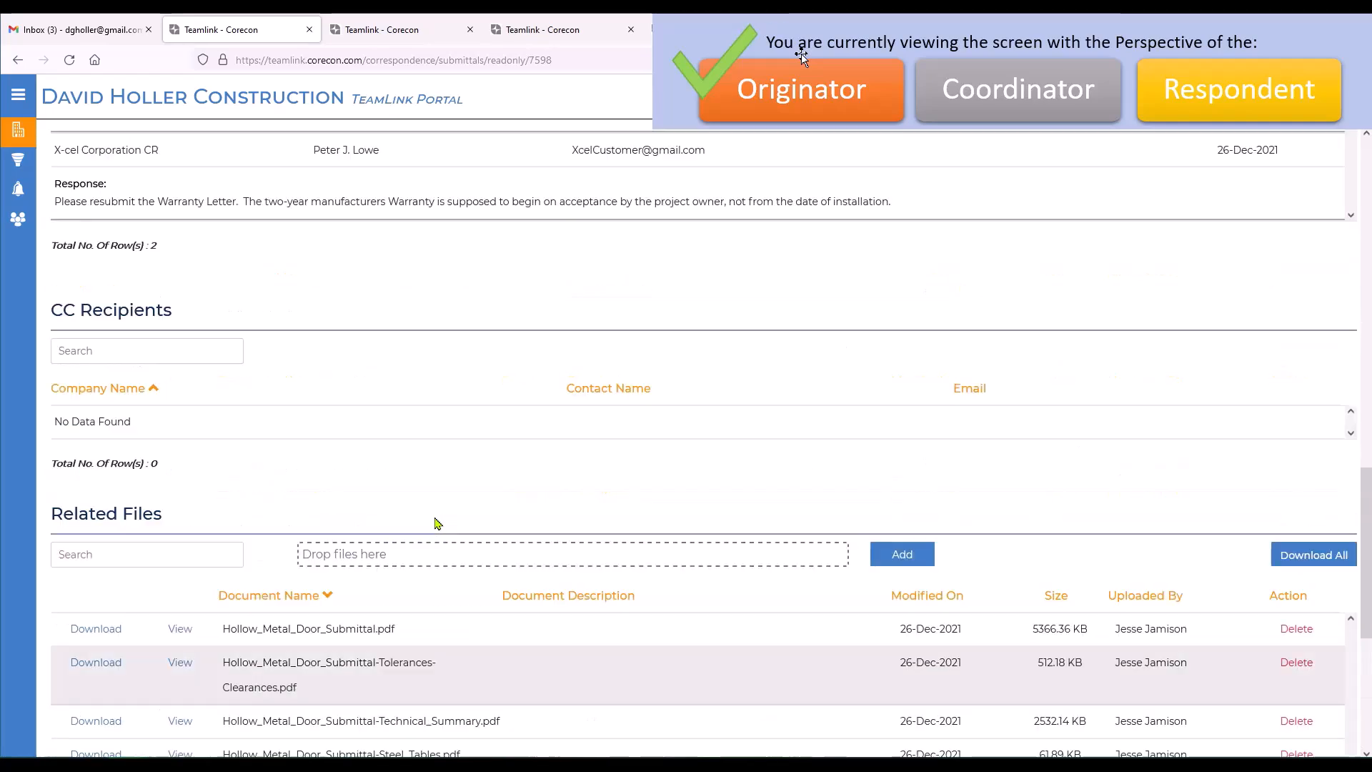
scroll(458, 524, down, 15)
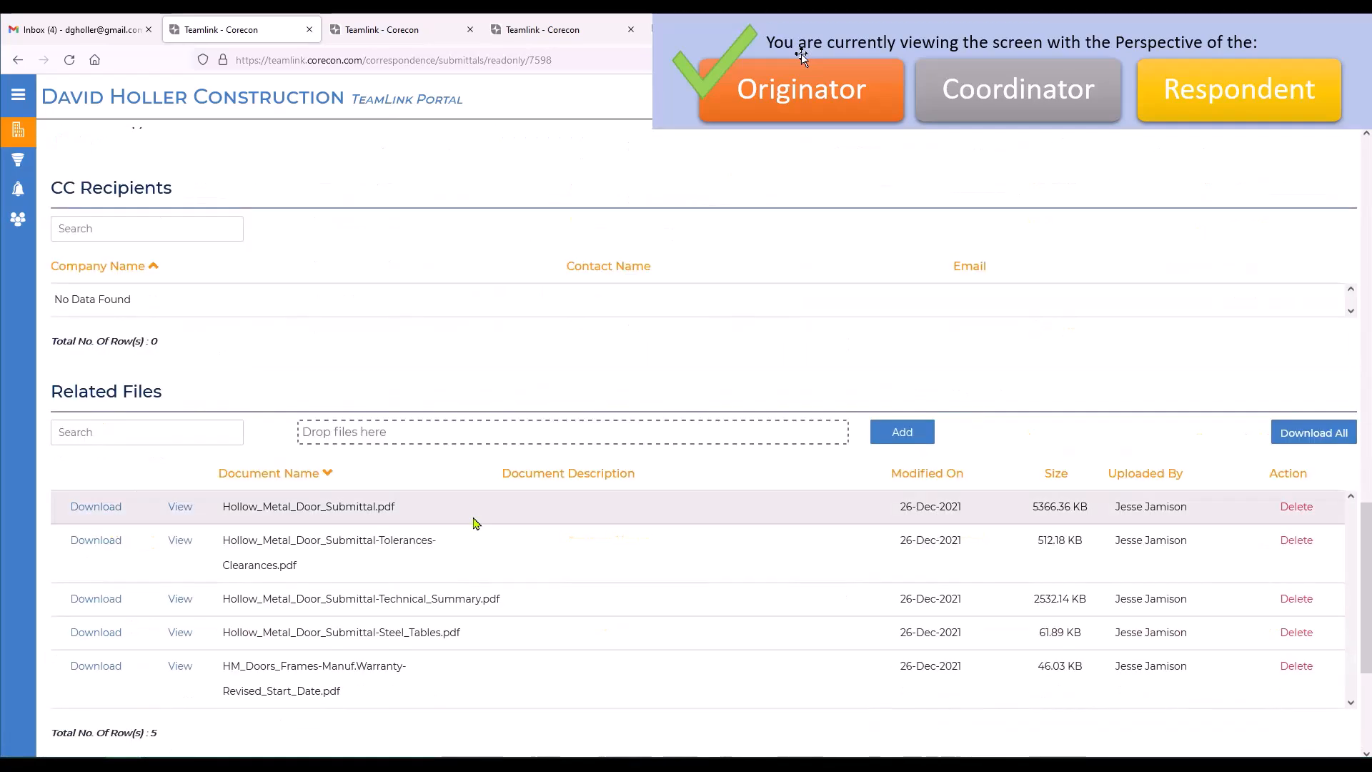
scroll(474, 523, down, 2)
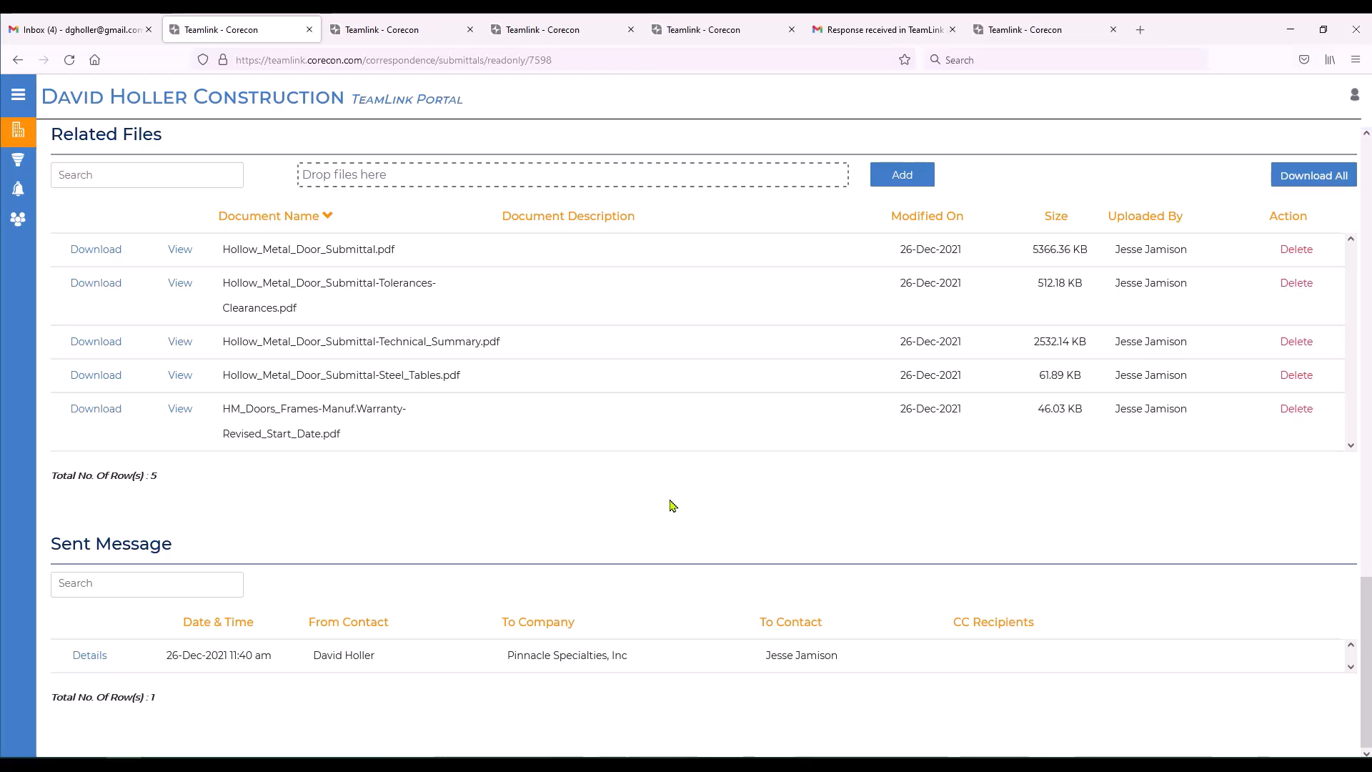
scroll(672, 507, up, 15)
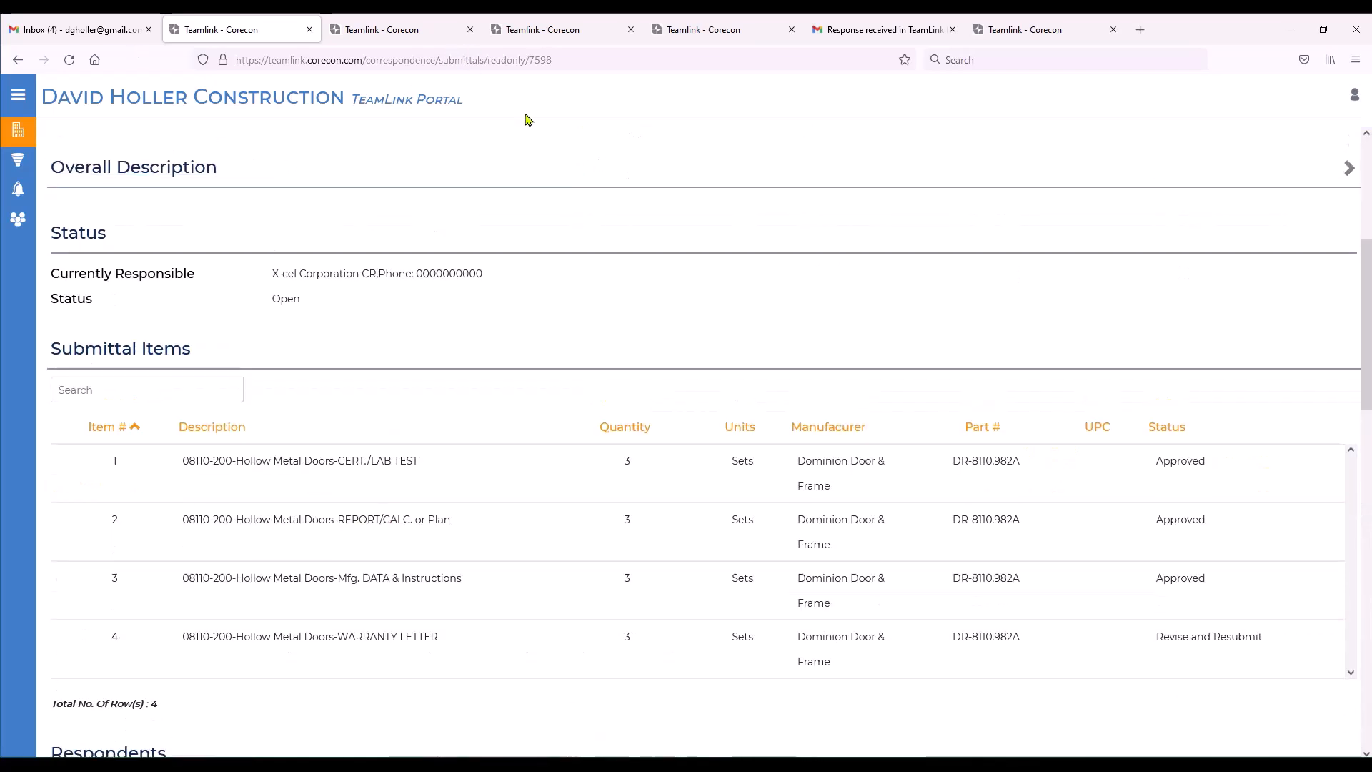
Open submittal 08110-200 from the respondent's Gmail item update notification and check the revised warranty letter among its related files.
click(882, 29)
click(590, 208)
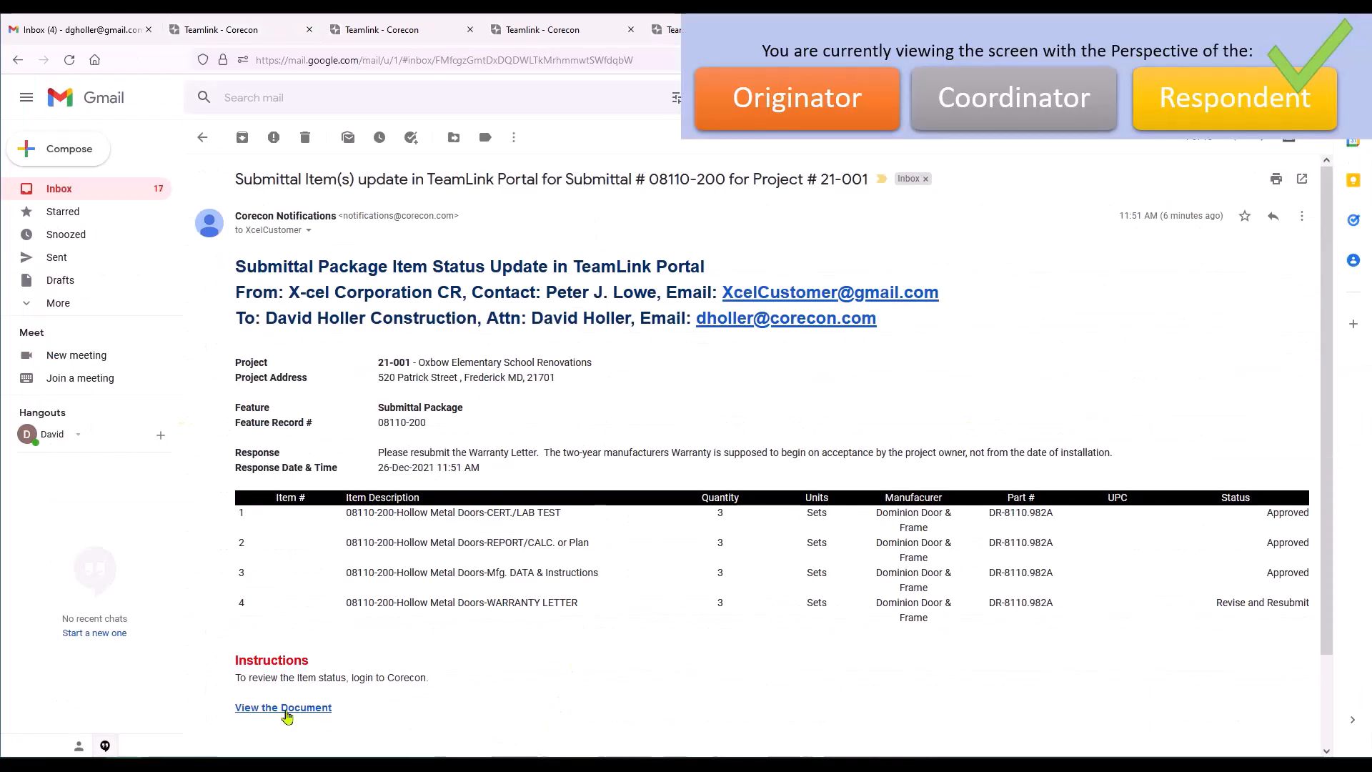
click(286, 709)
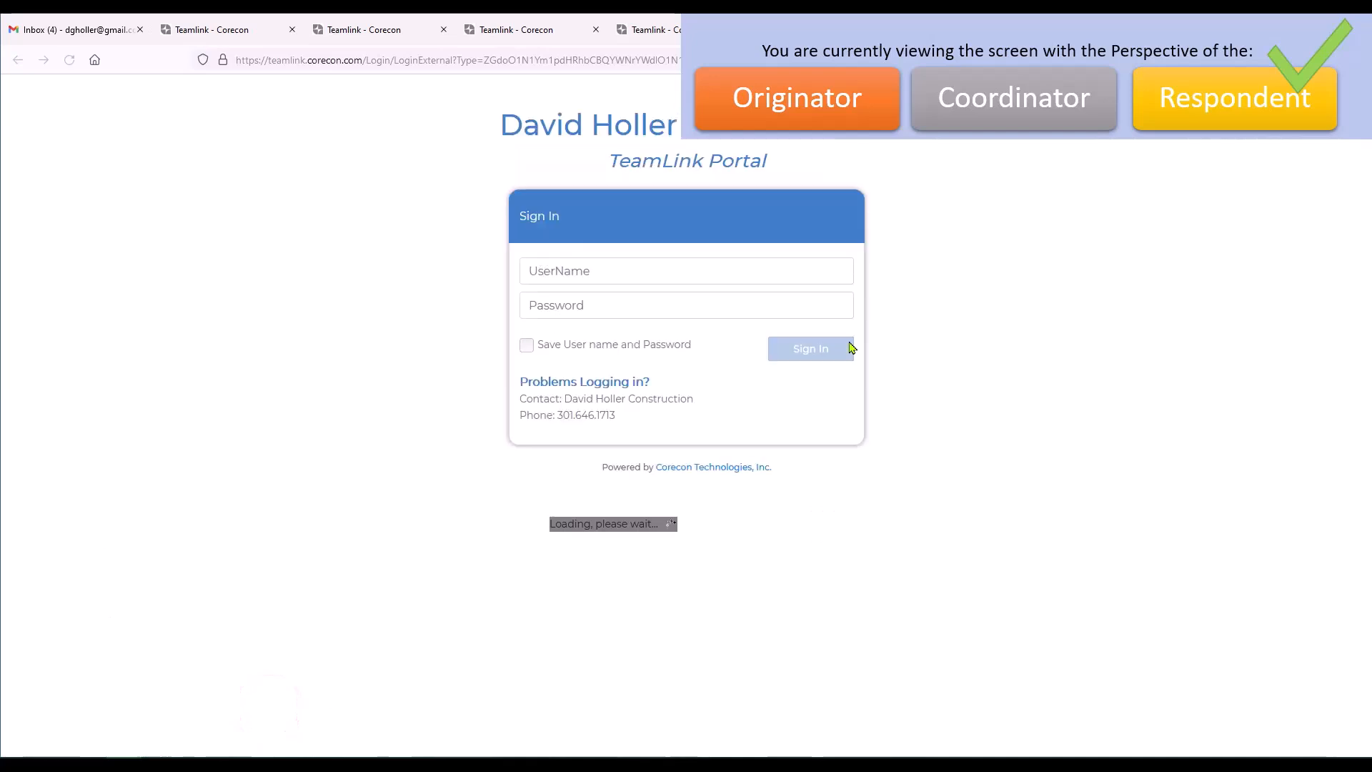
scroll(713, 490, down, 11)
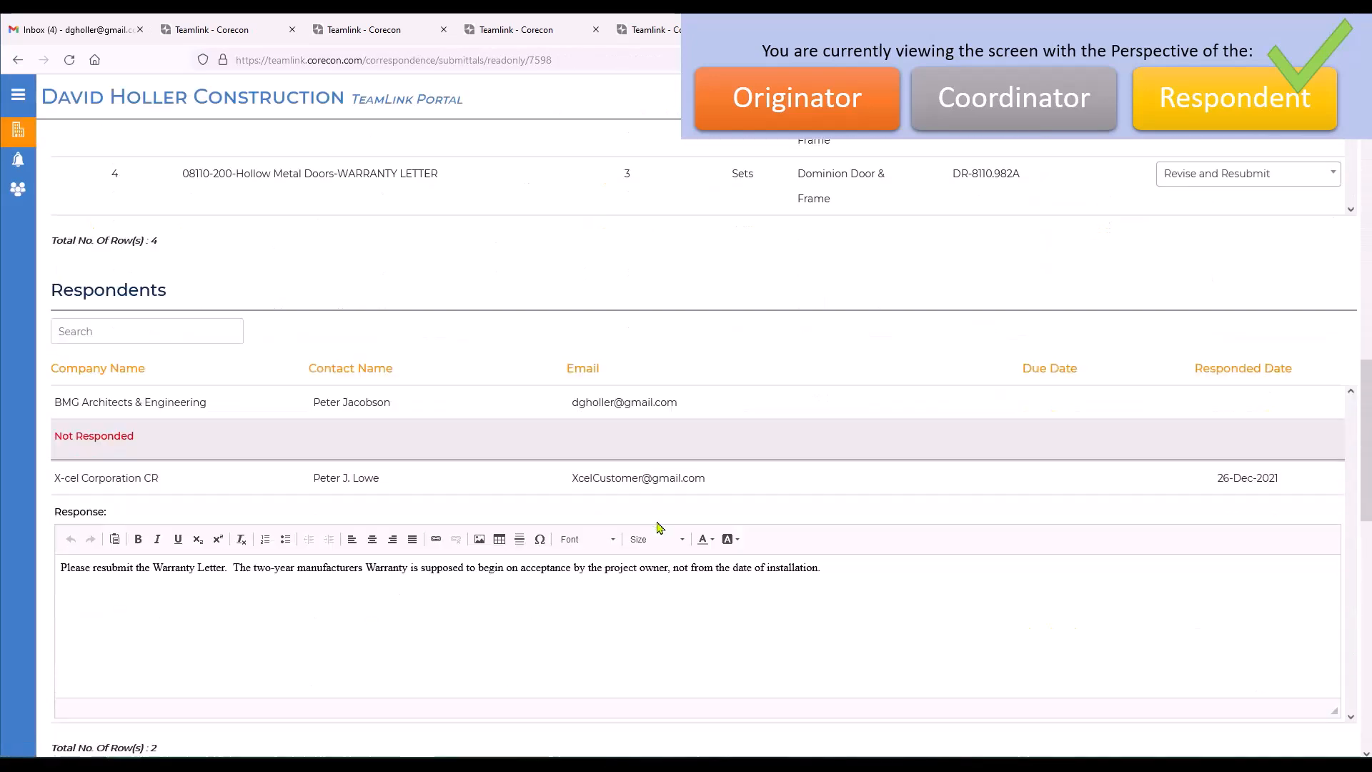
scroll(657, 528, down, 10)
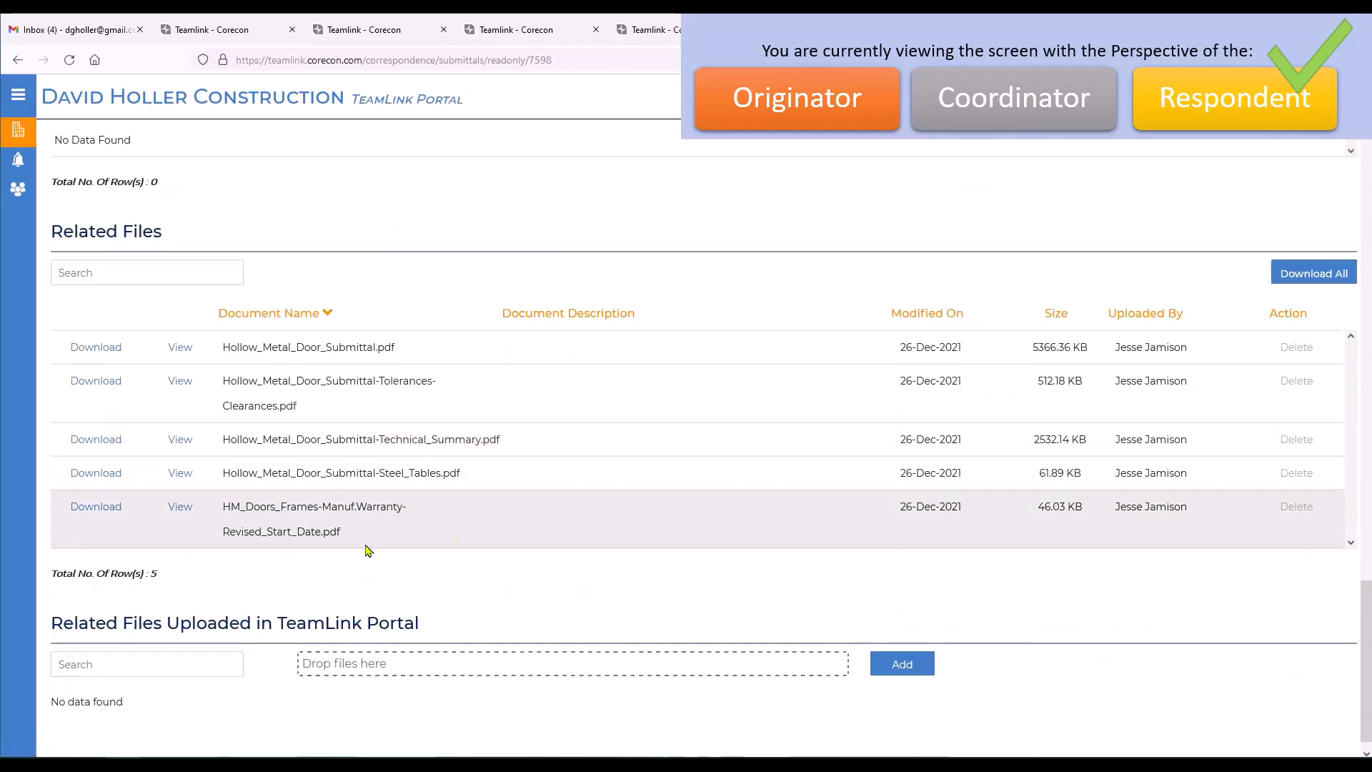
scroll(893, 516, up, 1)
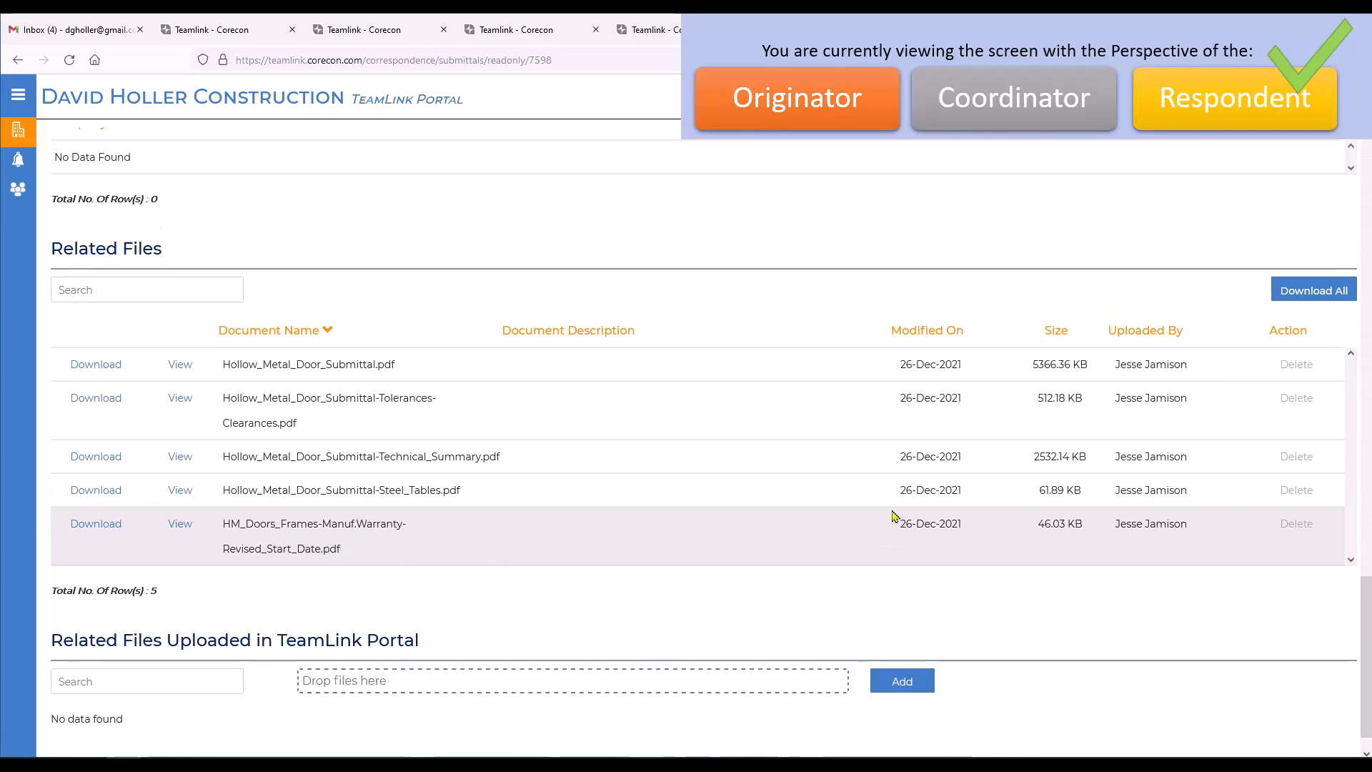
Set the status of submittal item 4, the hollow metal doors warranty letter, to Approved.
scroll(893, 516, up, 12)
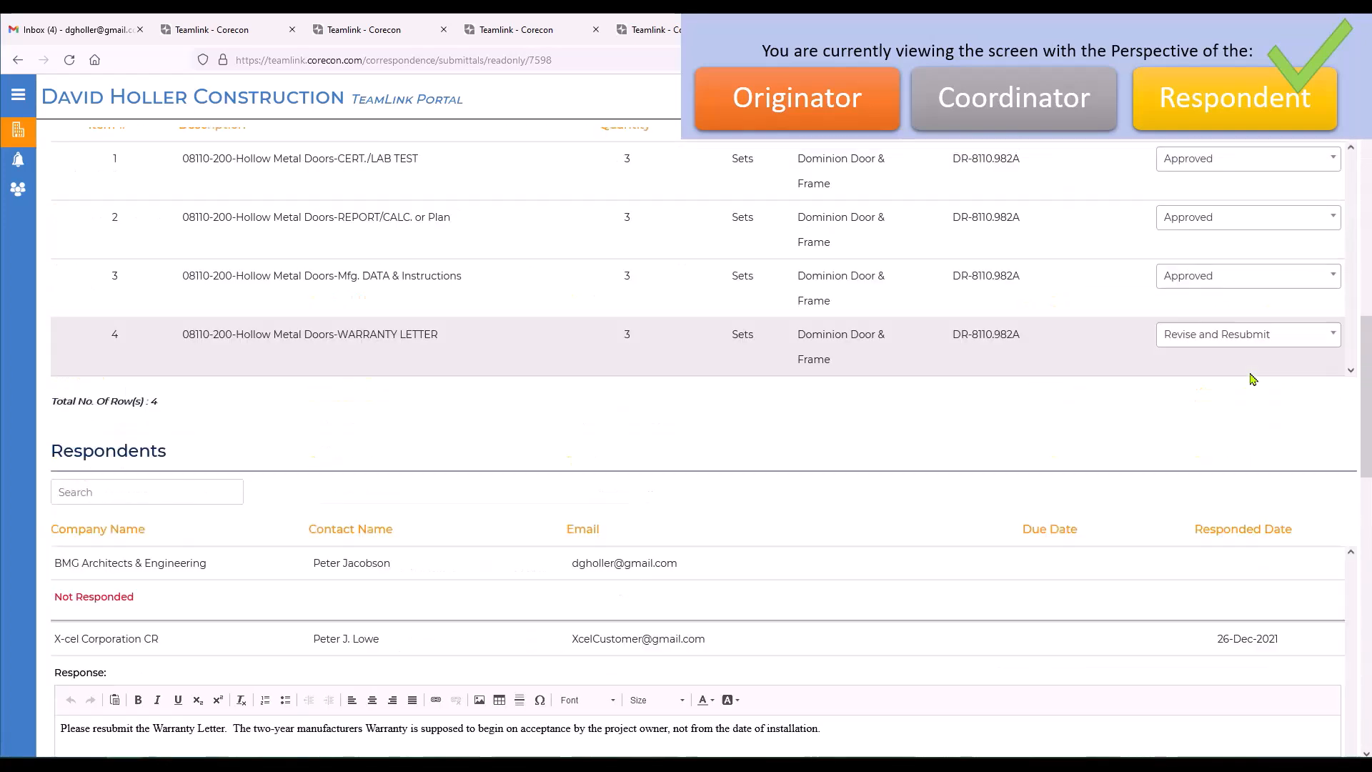
scroll(1254, 379, up, 1)
click(1337, 353)
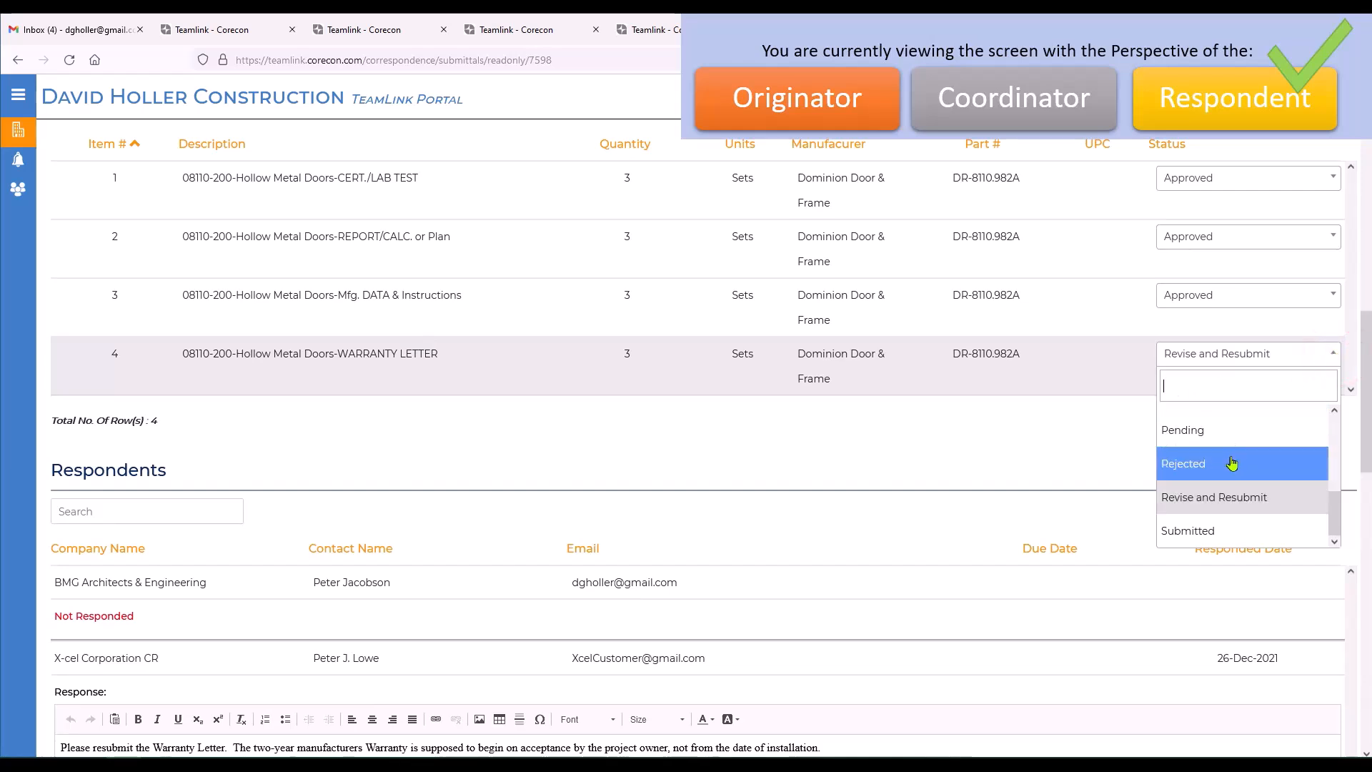
scroll(1250, 457, up, 4)
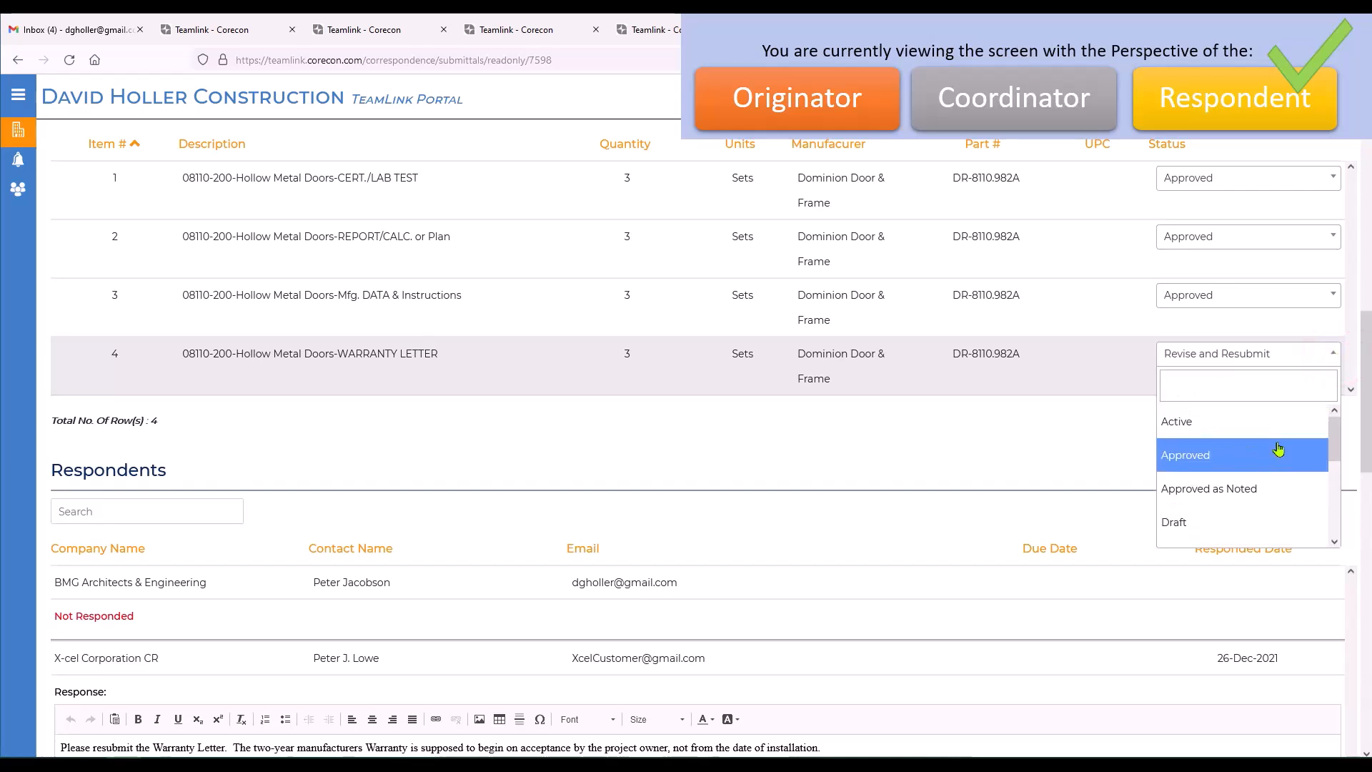
click(1174, 455)
Add the line "Warranty confirmed and correct." below the existing text in the X-cel Corporation CR response and save it.
scroll(1158, 461, down, 4)
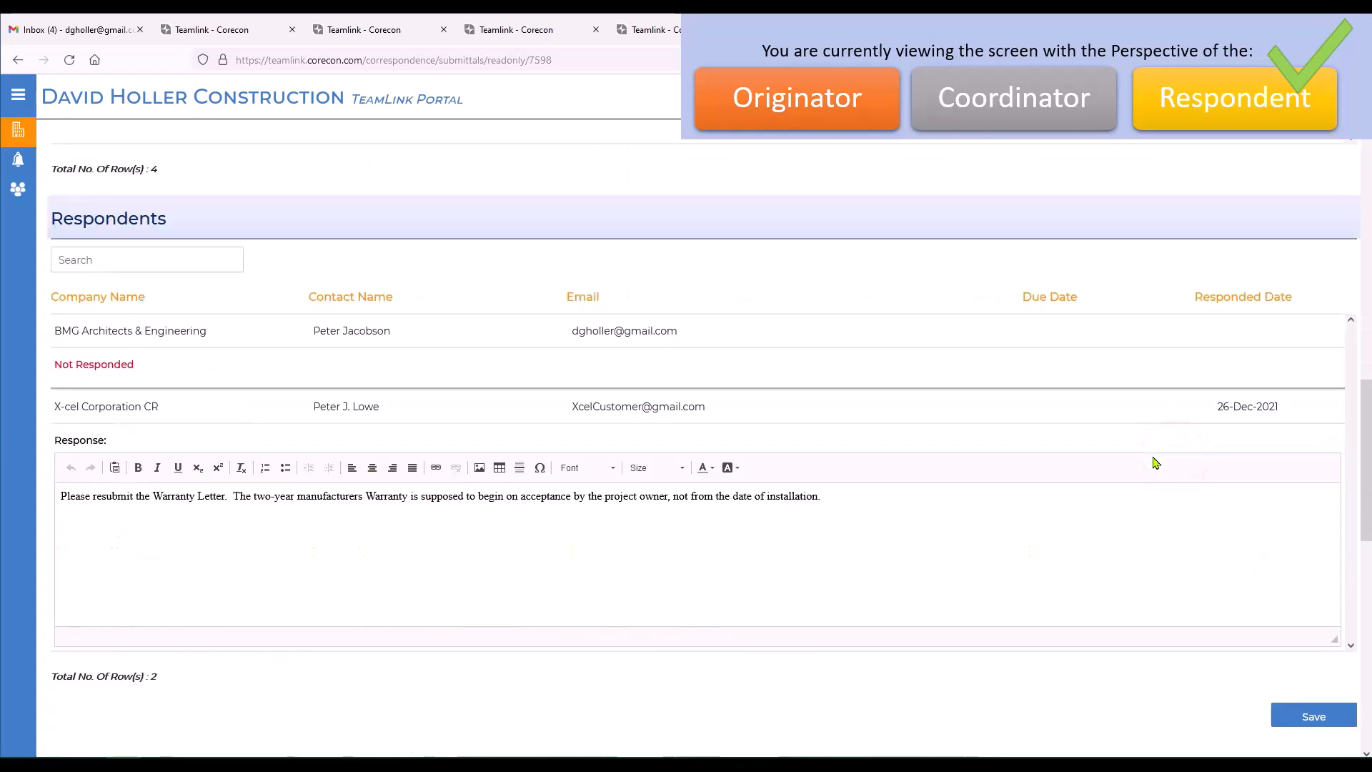
scroll(1155, 463, down, 2)
click(889, 424)
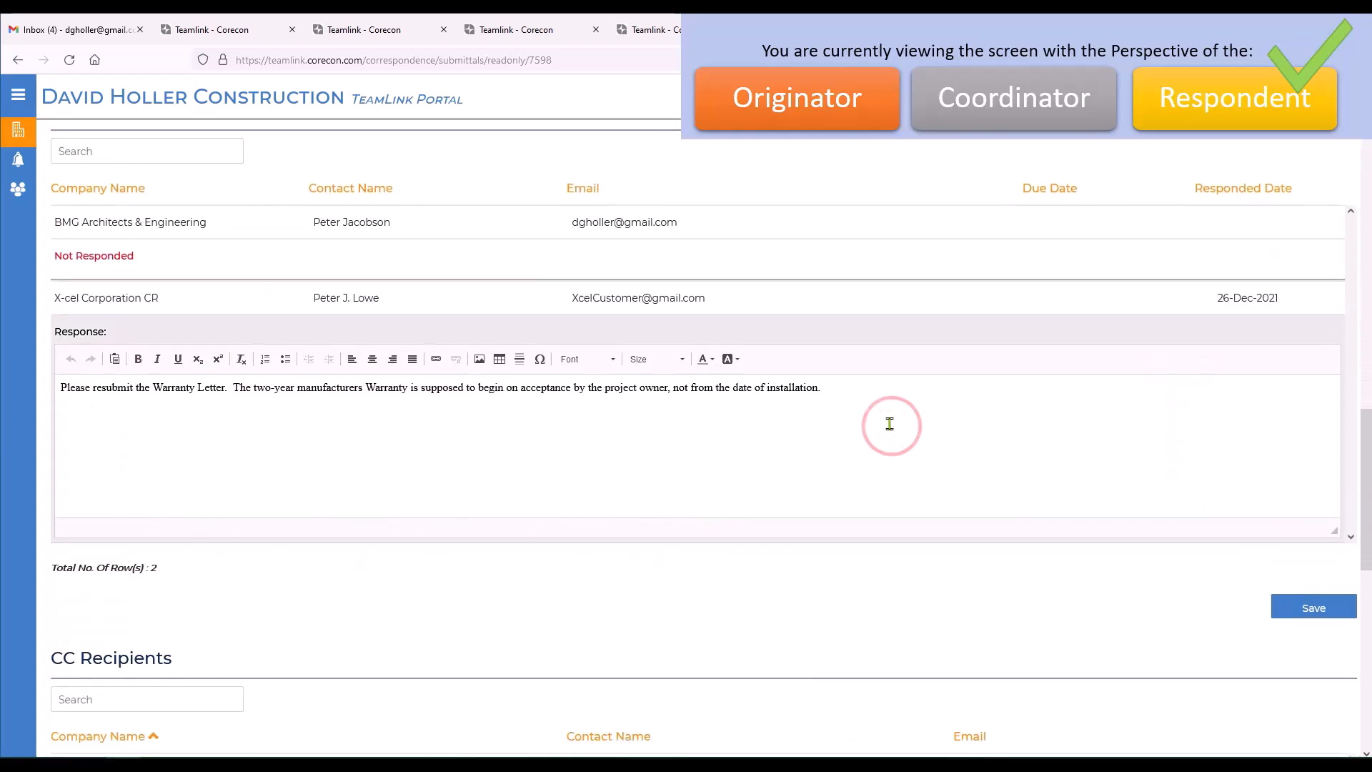
key(Return)
text(Warrant)
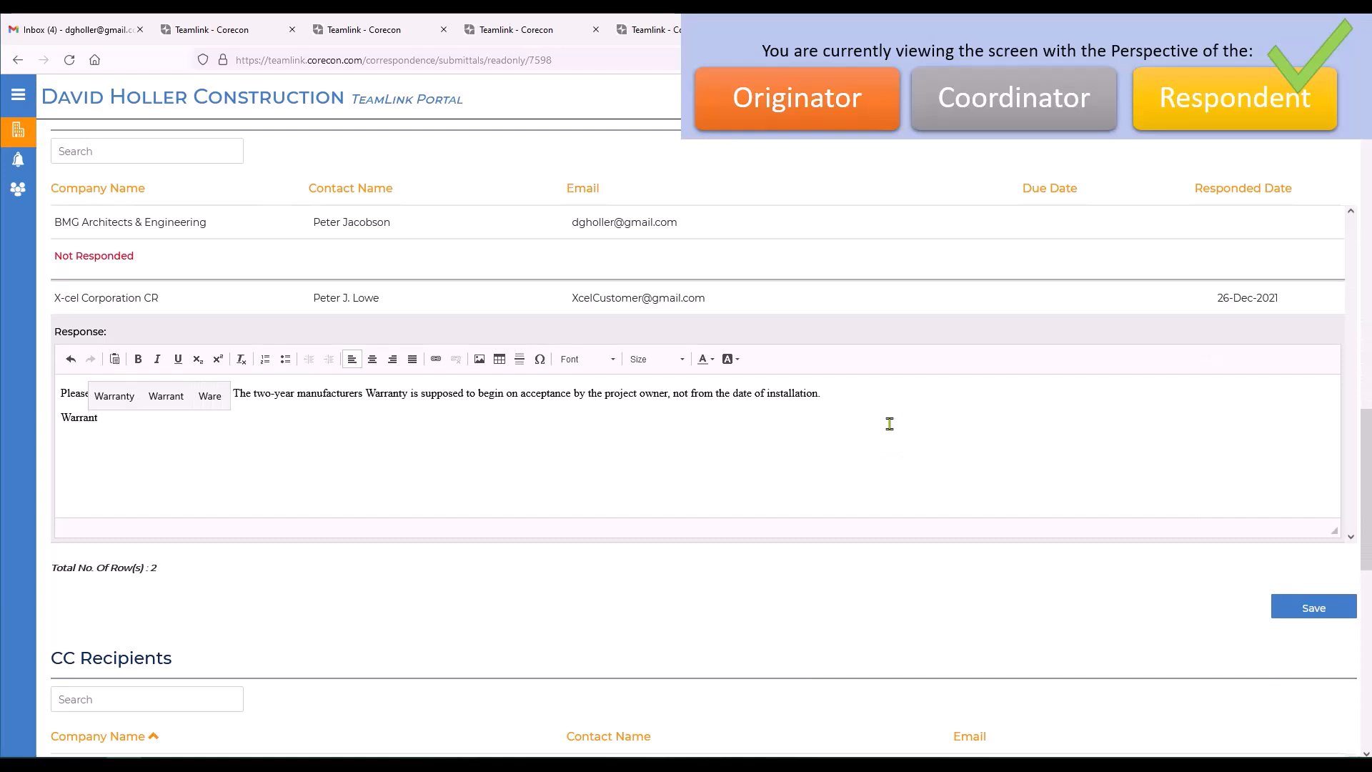
text(y confirmed and correc)
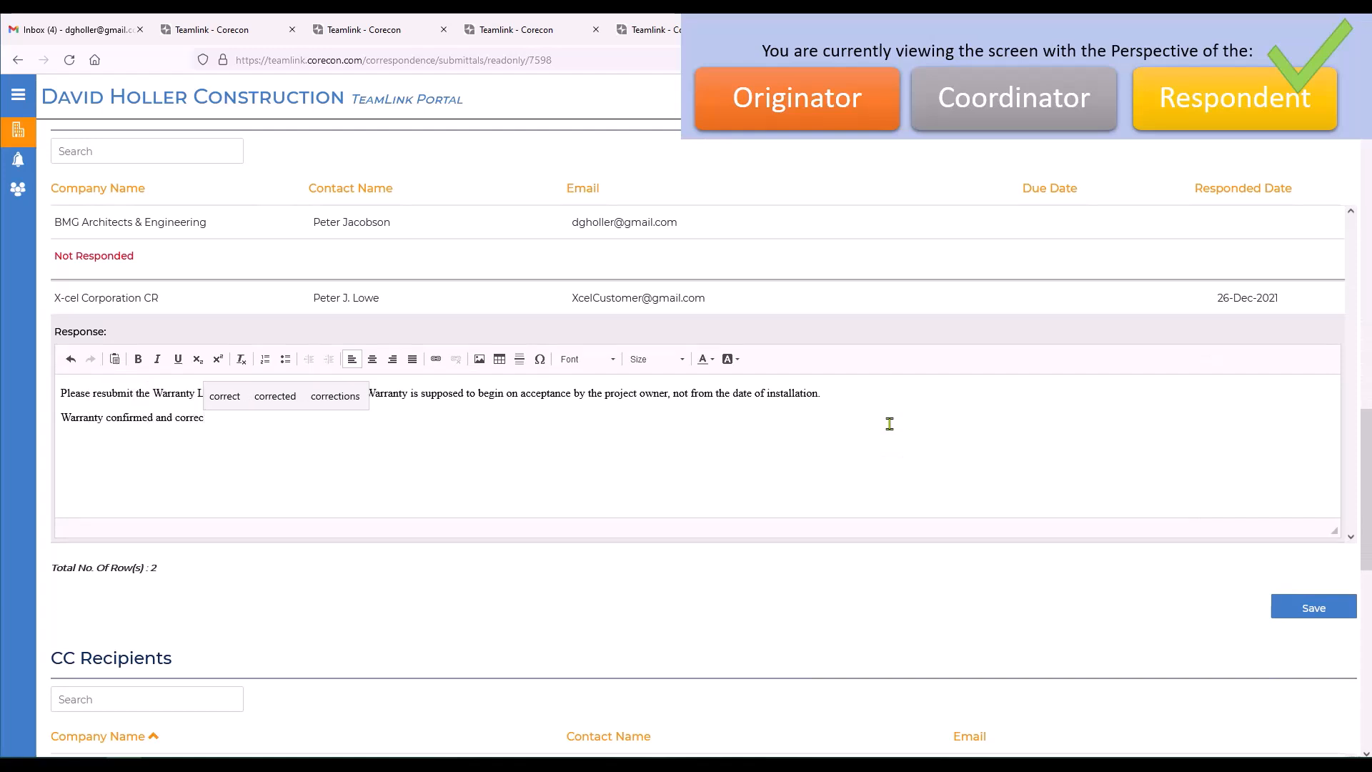
text(t.)
click(1315, 604)
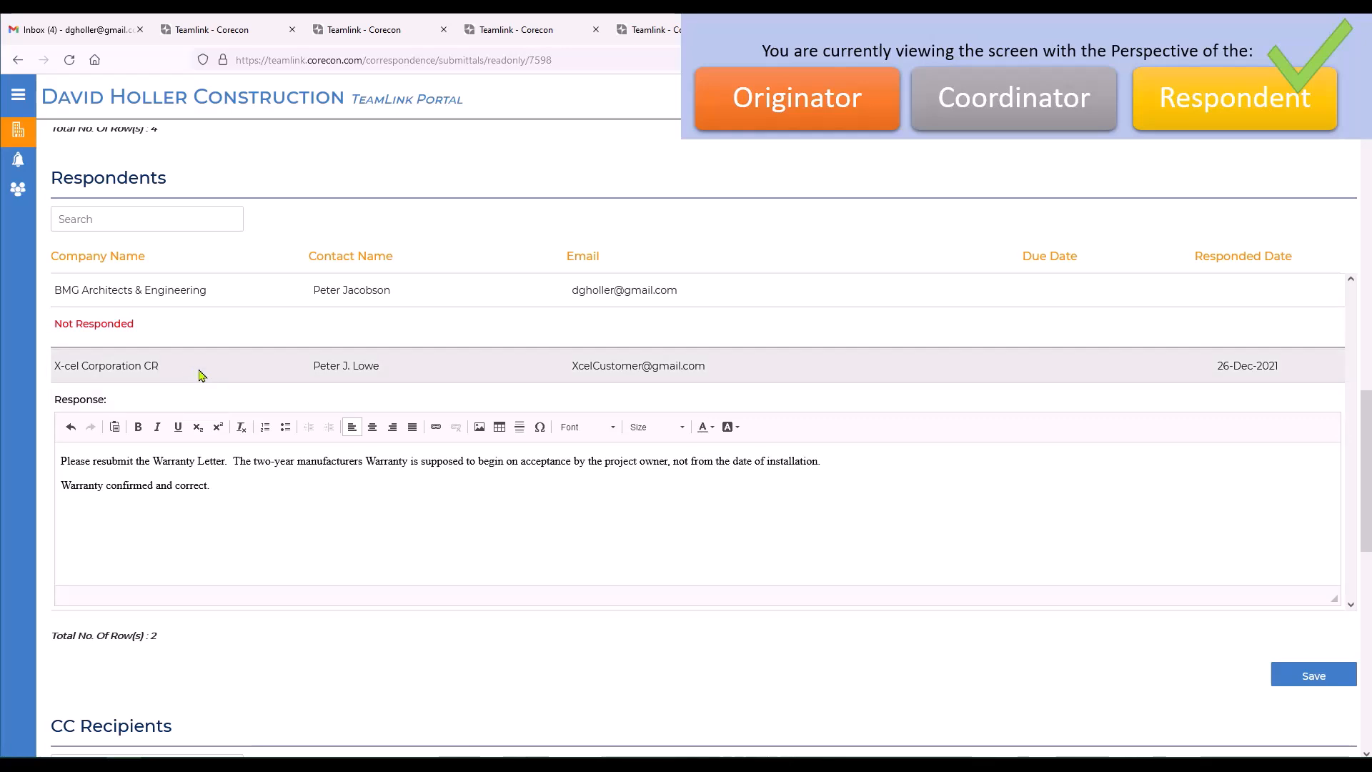
Switch to the other TeamLink tab and reopen the full submittals list from project 21-001, Oxbow Elementary School Renovations.
scroll(1108, 633, up, 15)
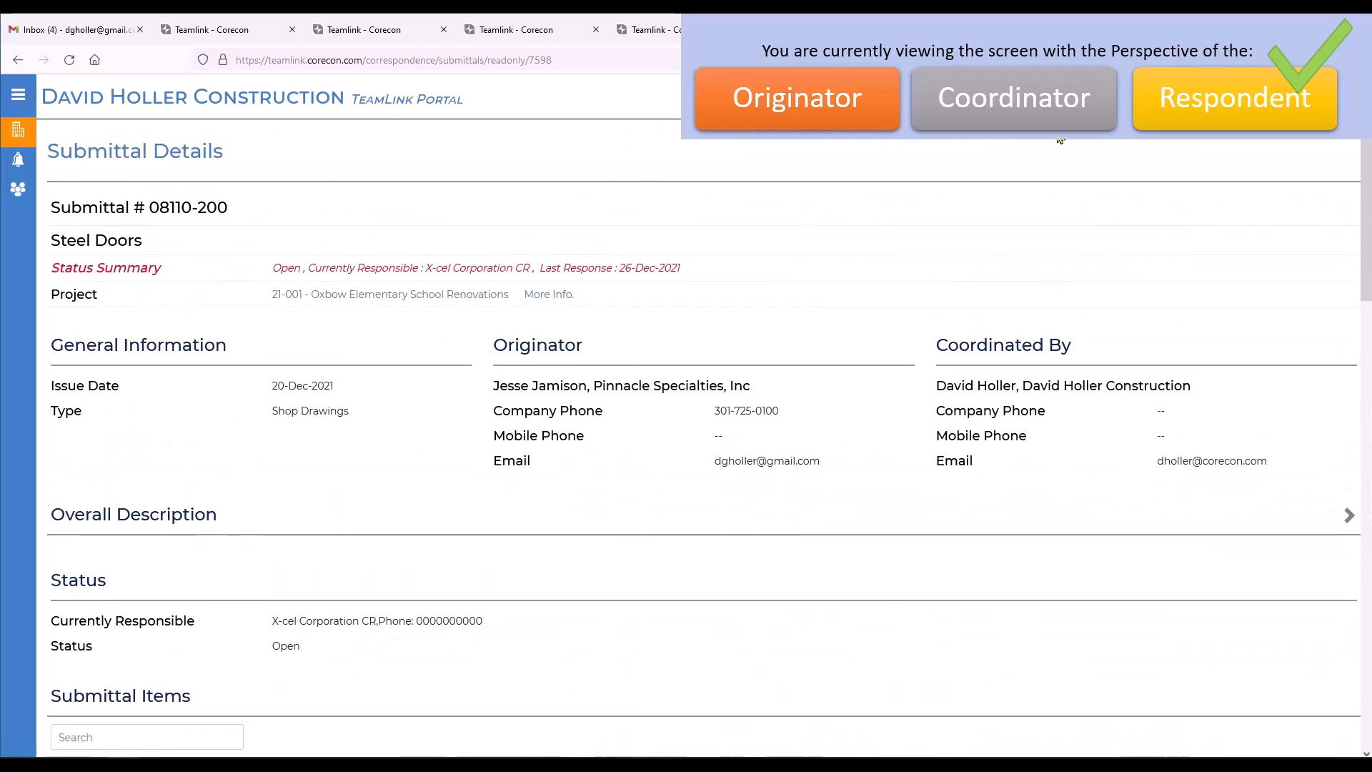
click(1052, 29)
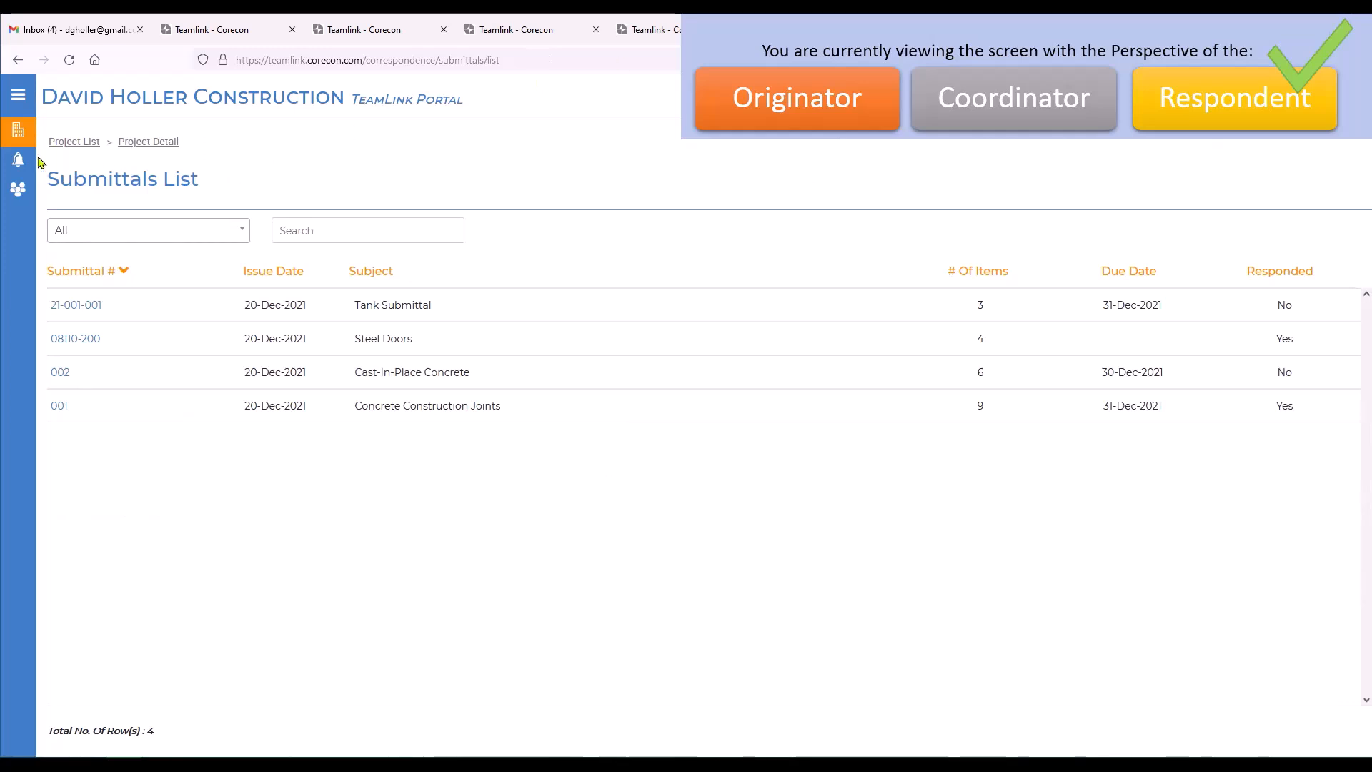
click(25, 136)
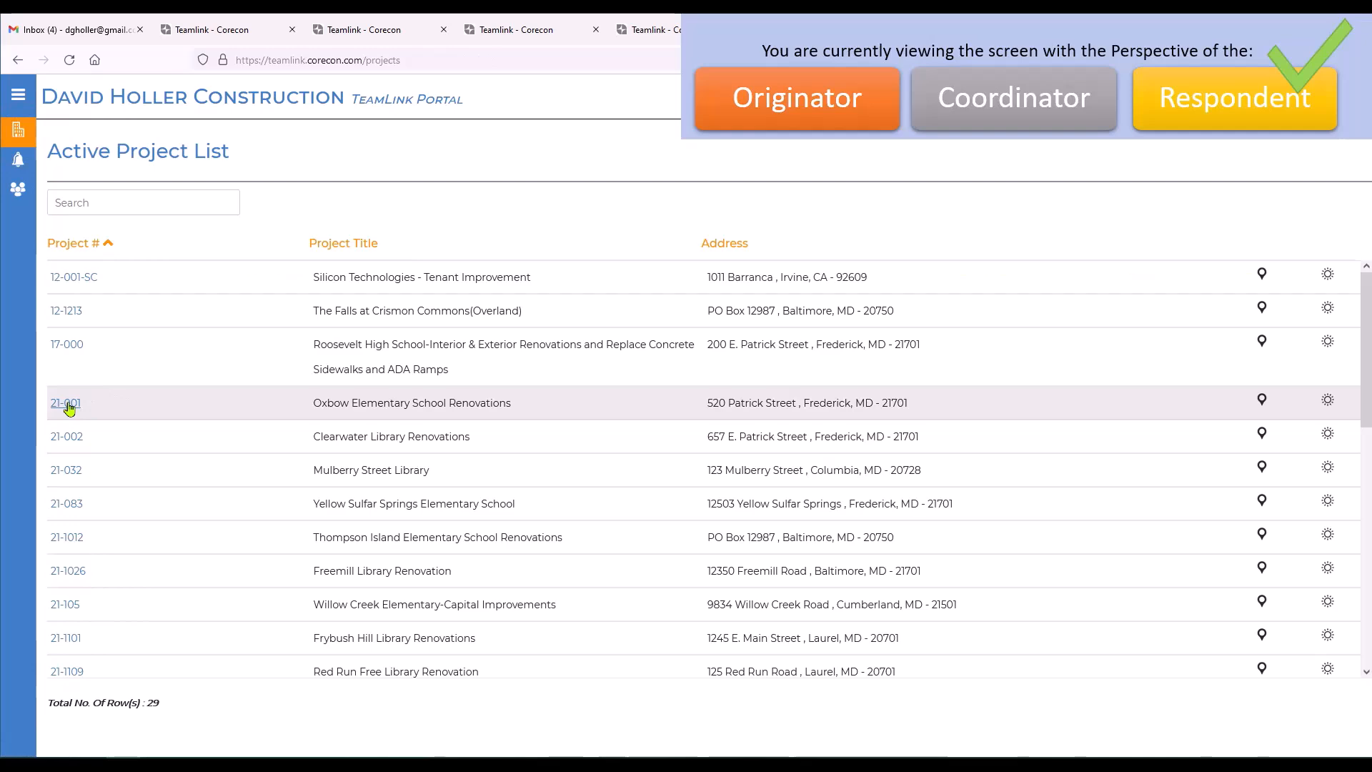
click(66, 404)
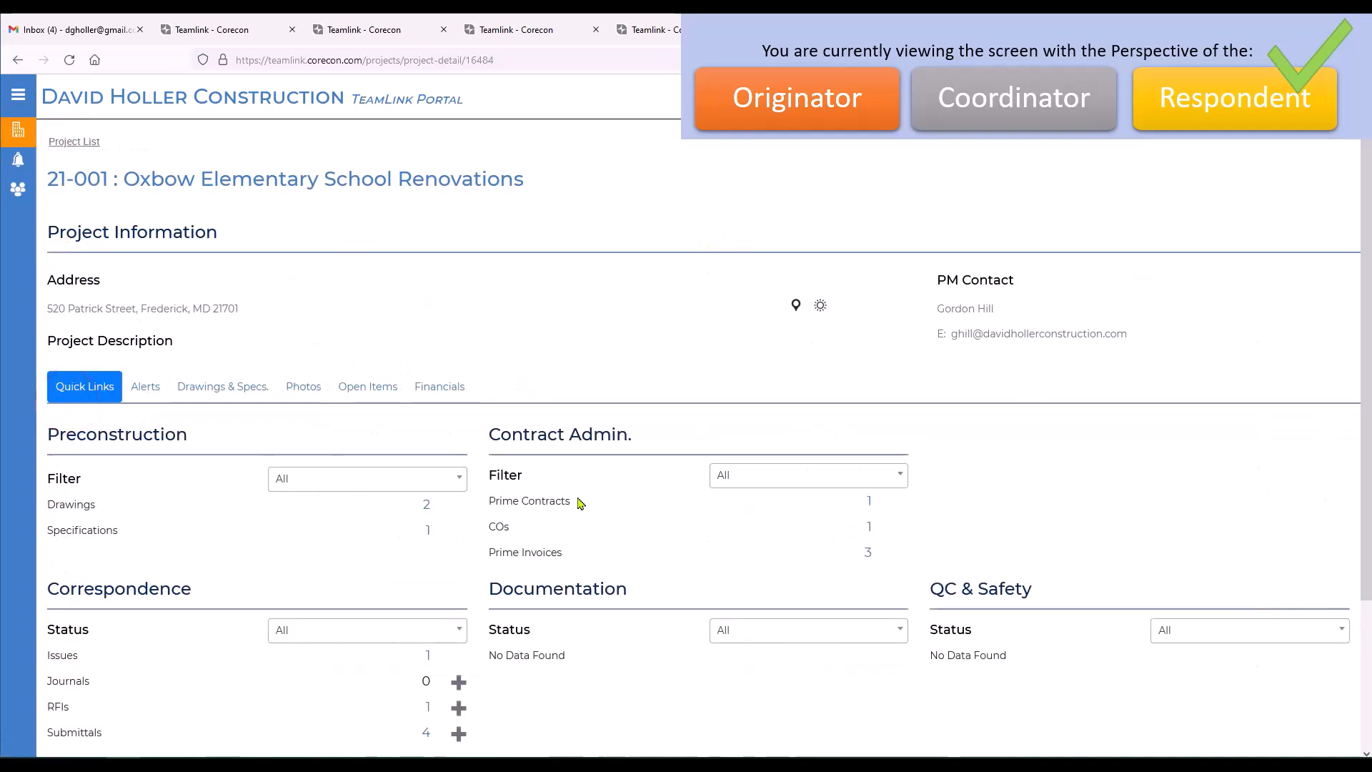
scroll(646, 543, down, 3)
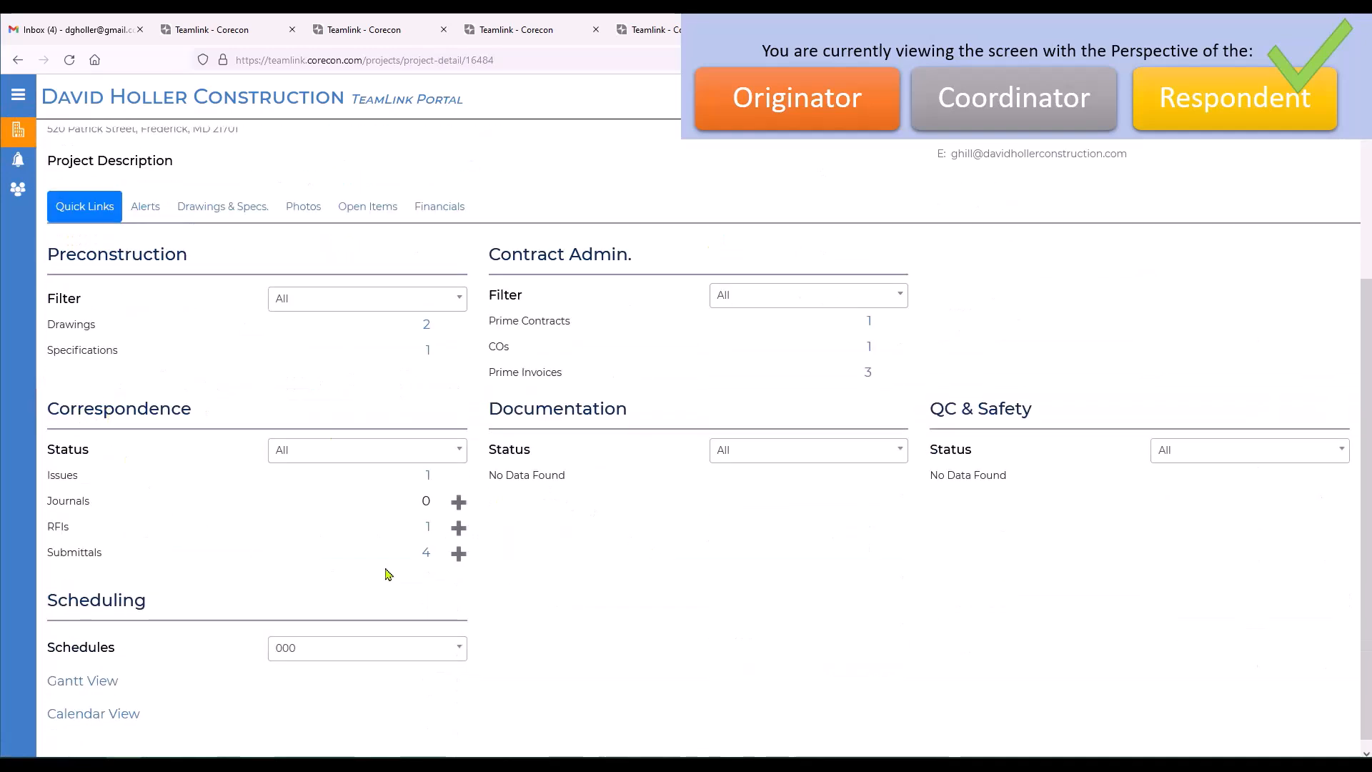
click(426, 554)
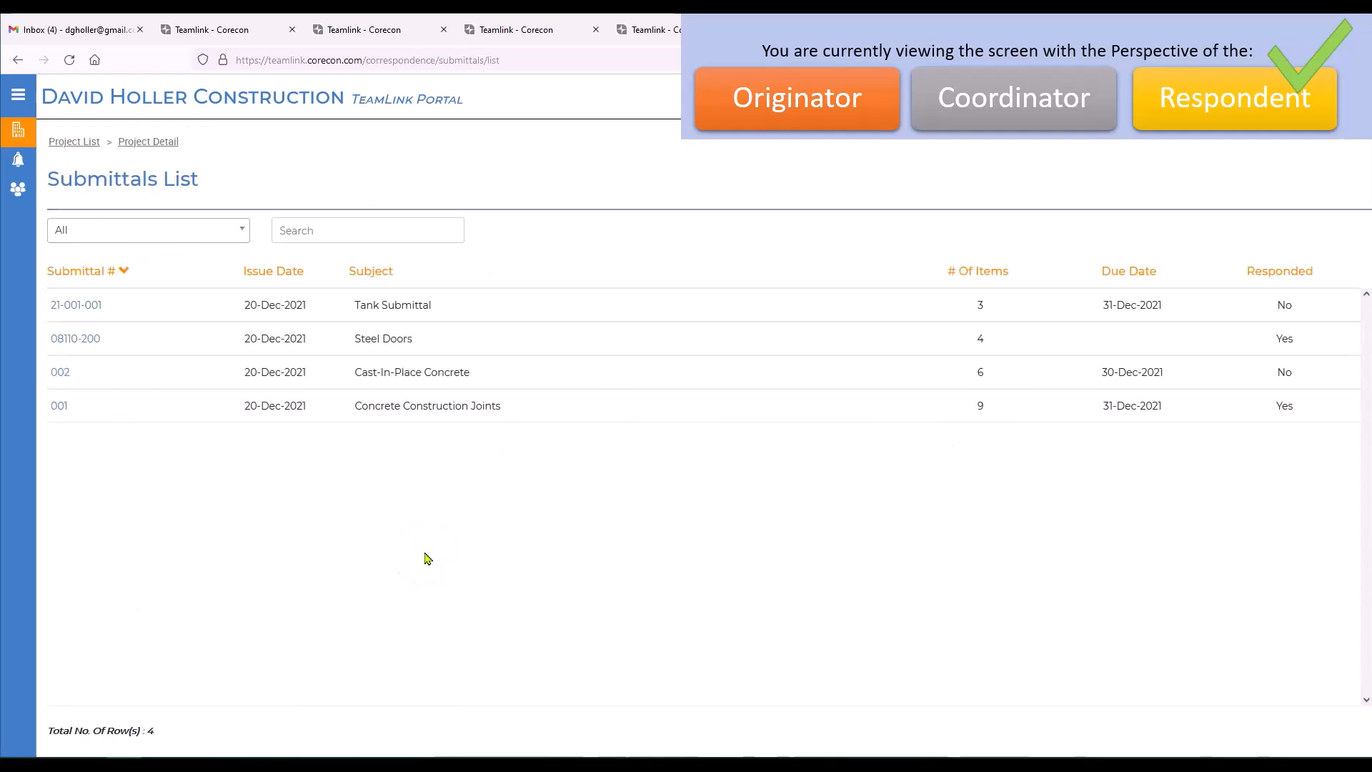